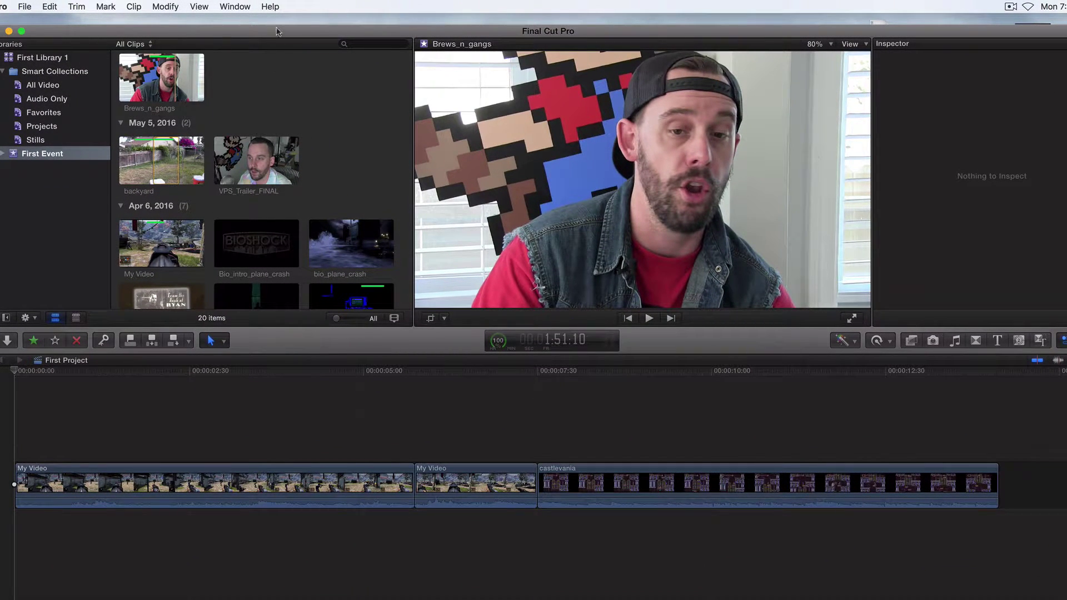
Reposition the app window and select First Library 1 in the sidebar
left_click_drag(277, 28, 278, 21)
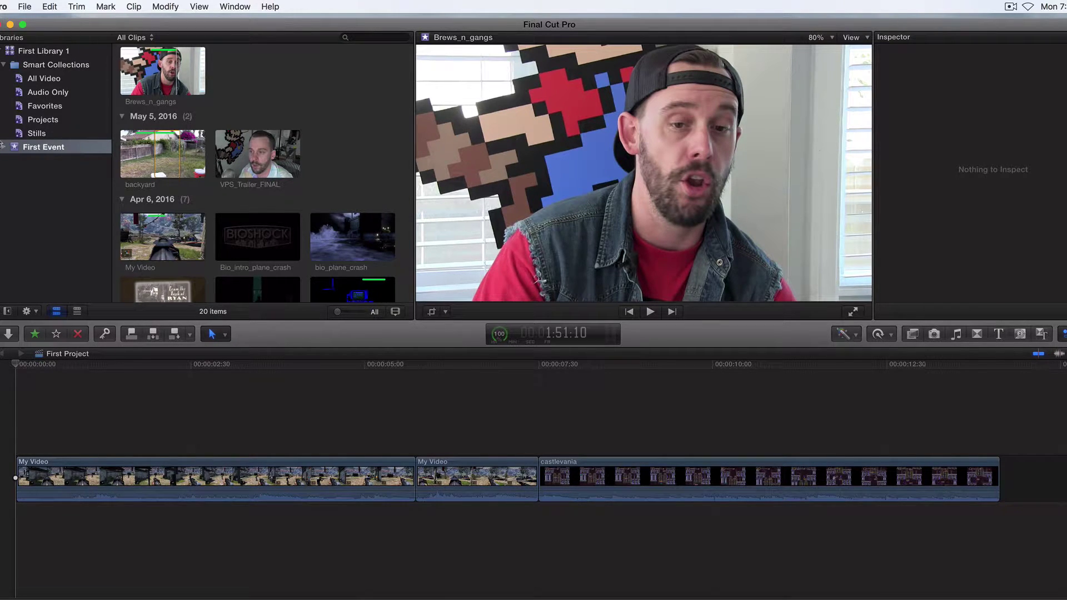
left_click_drag(80, 24, 97, 27)
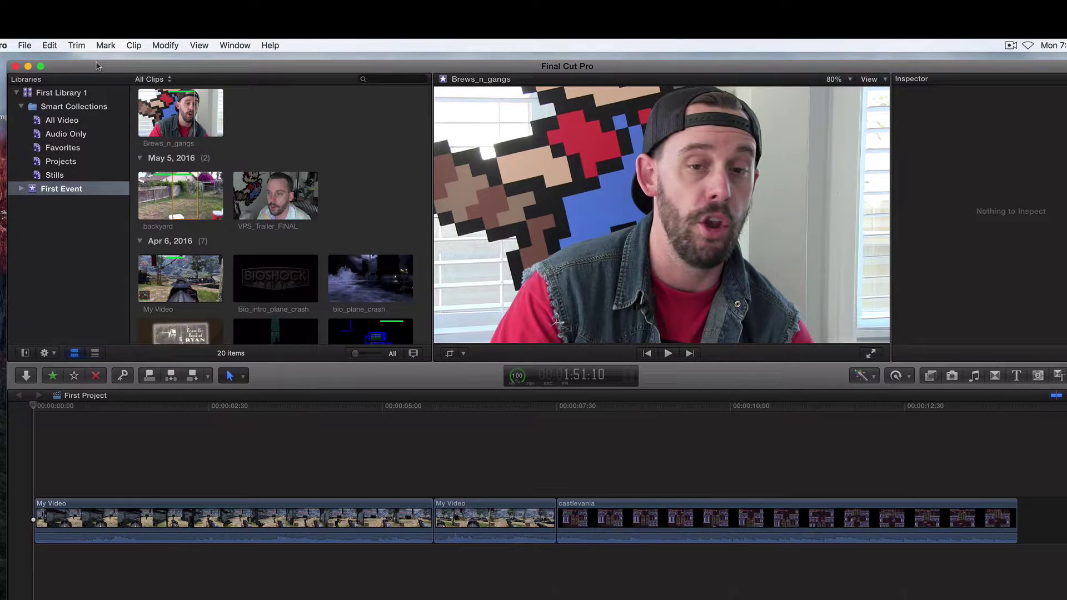
left_click(67, 108)
left_click(51, 96)
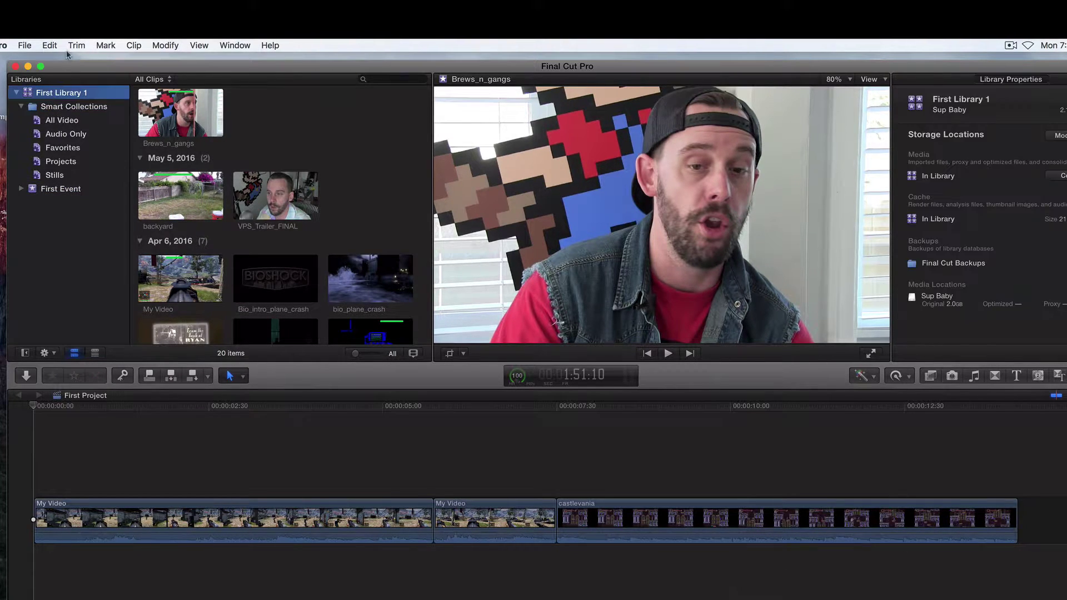
Create a new library named Dummy, saved as Dummy_1
left_click(25, 43)
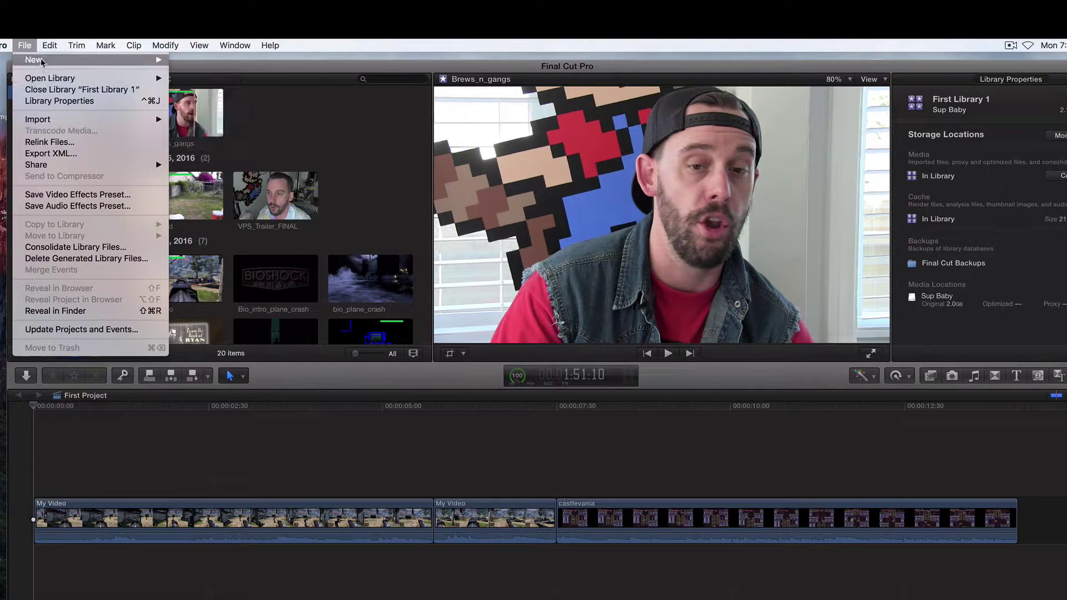
mouse_move(53, 60)
left_click(203, 85)
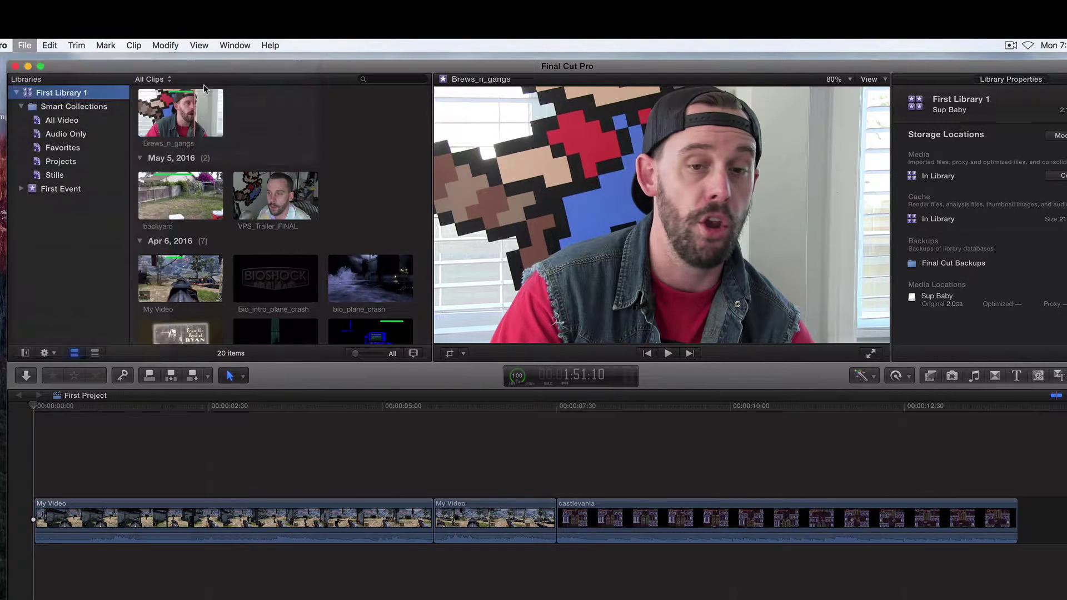
type("Dummy_1")
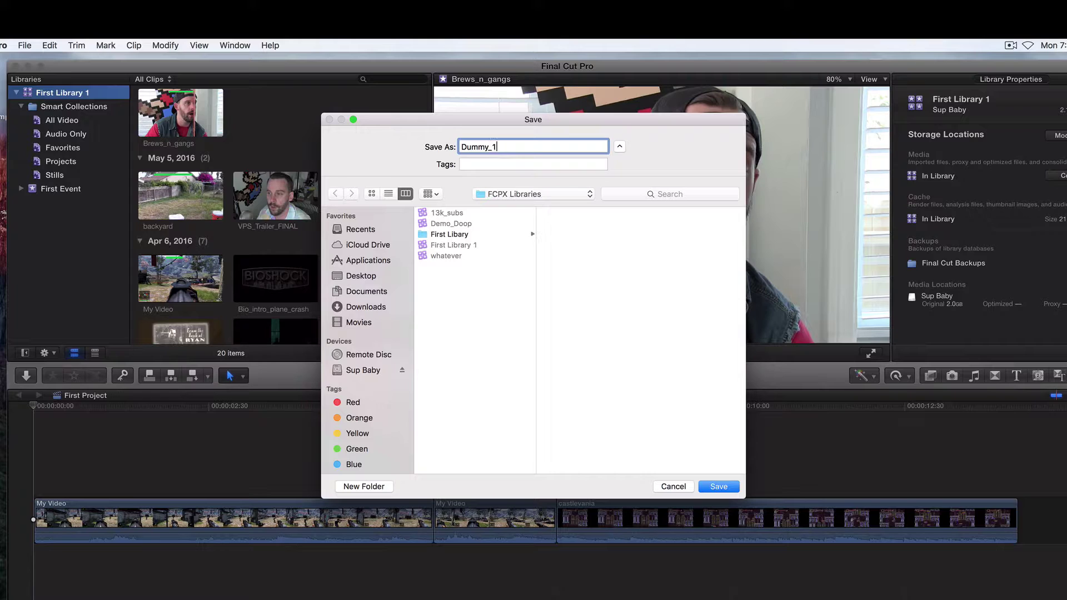
left_click(718, 487)
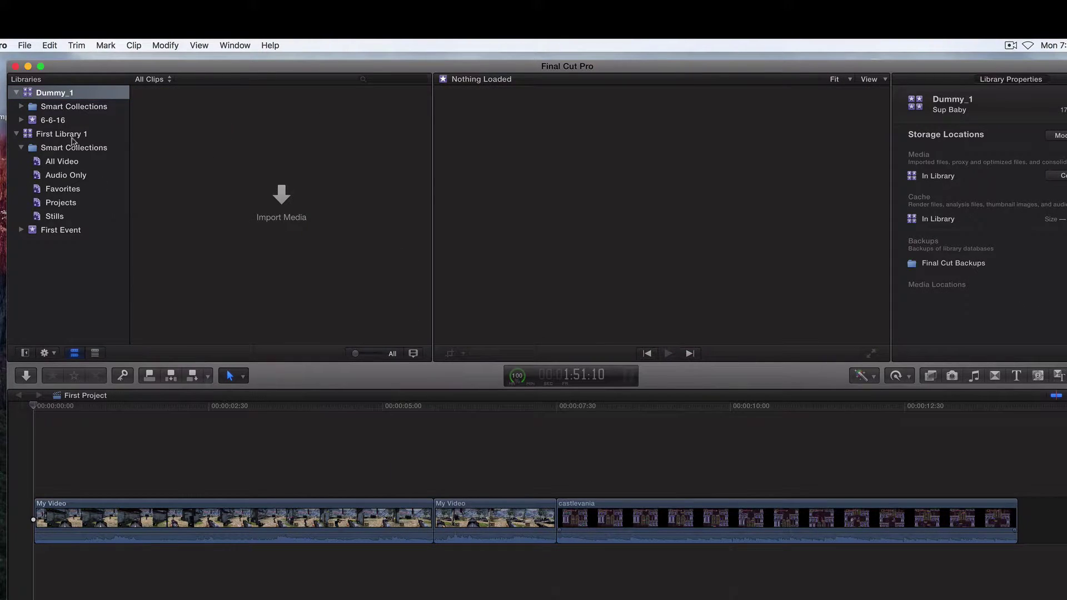
Collapse First Library 1, select the 6-6-16 event, and expand Dummy_1's Smart Collections
left_click(17, 136)
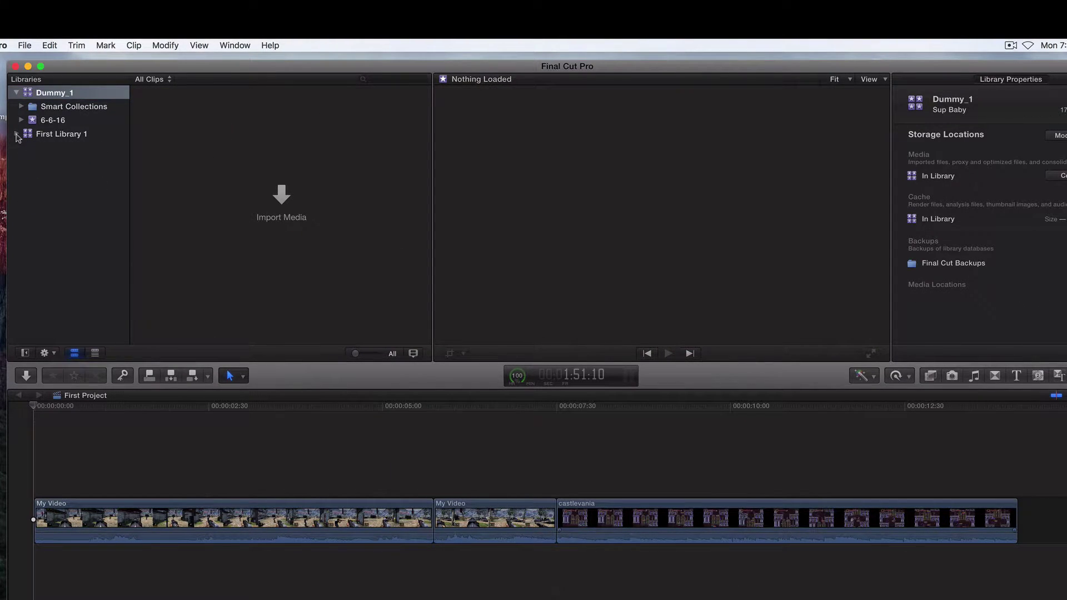
left_click(56, 122)
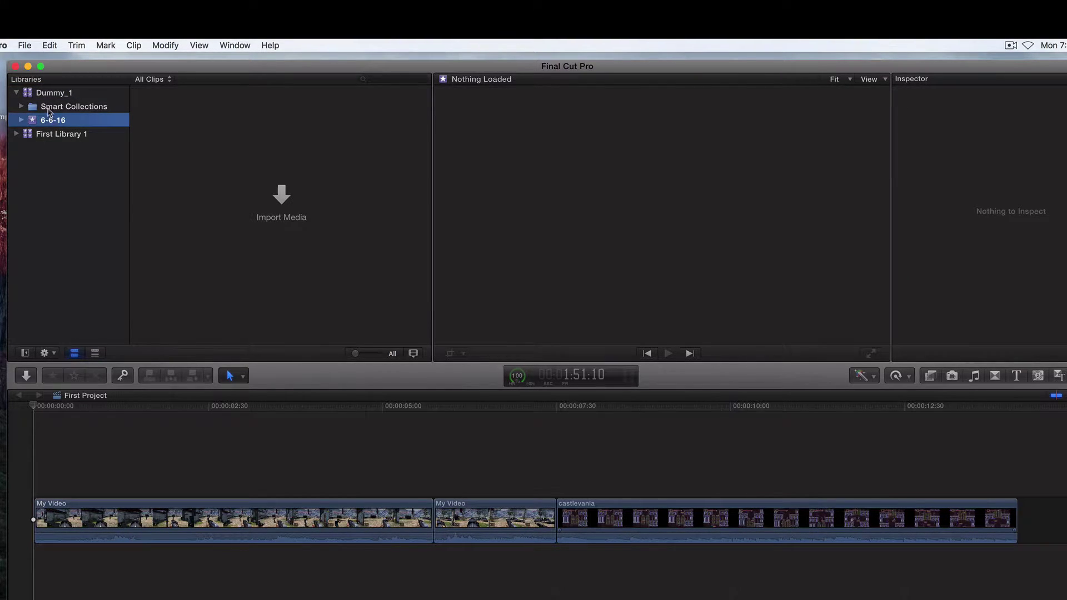
left_click(51, 107)
left_click(20, 106)
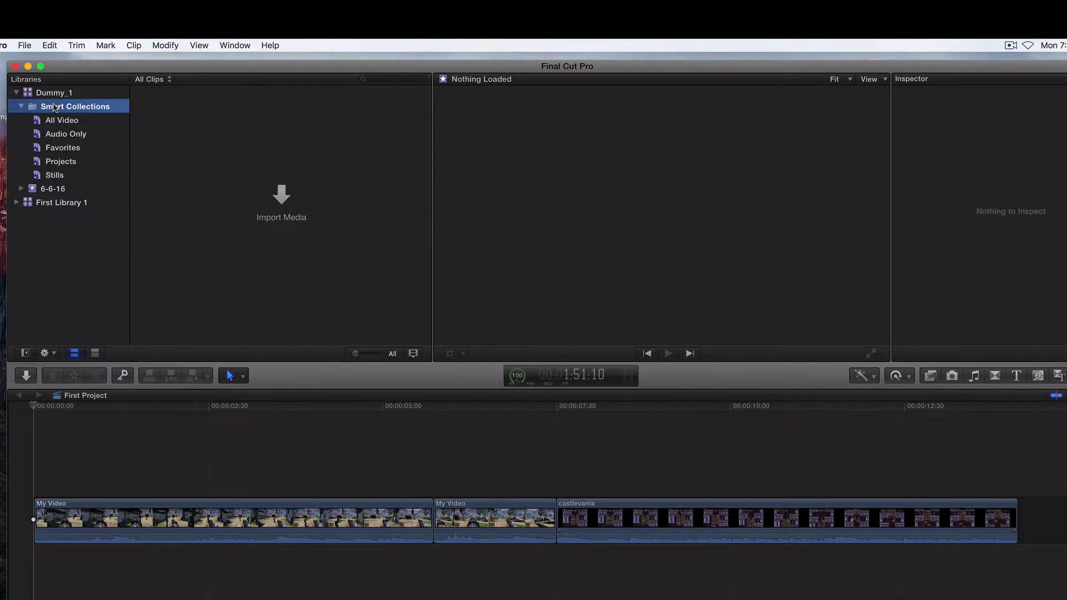
From the Stills smart collection, add a new library smart collection named Sound Bites
left_click(55, 122)
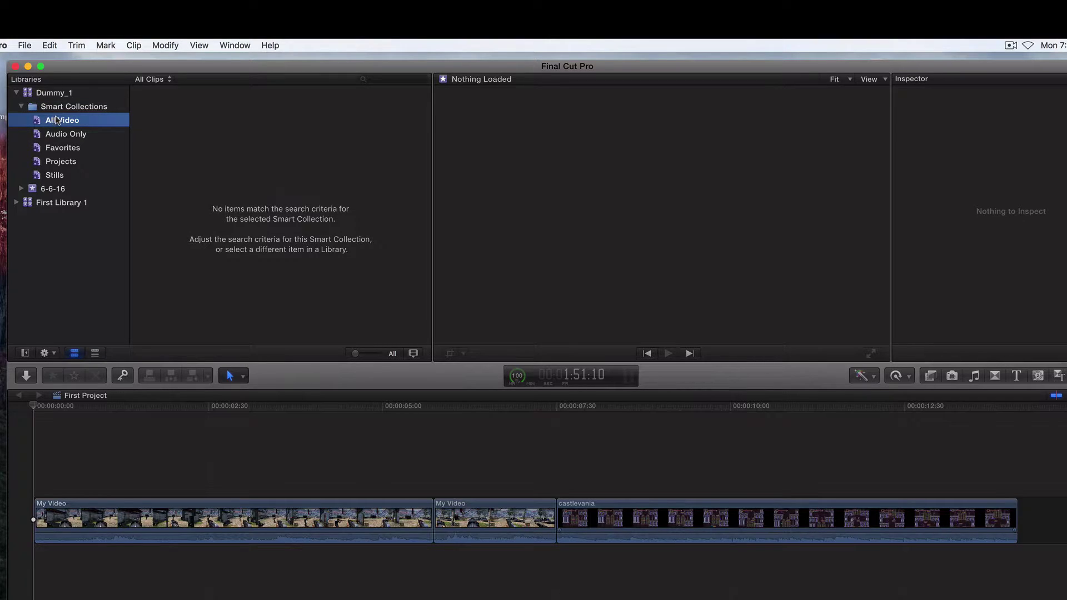
left_click(58, 120)
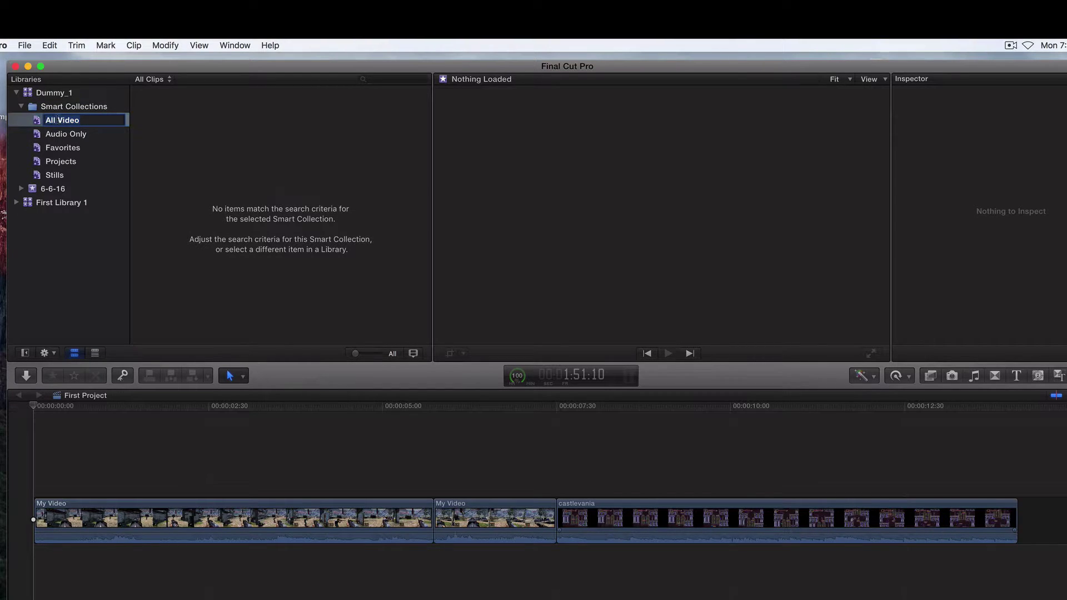
left_click(56, 175)
right_click(51, 176)
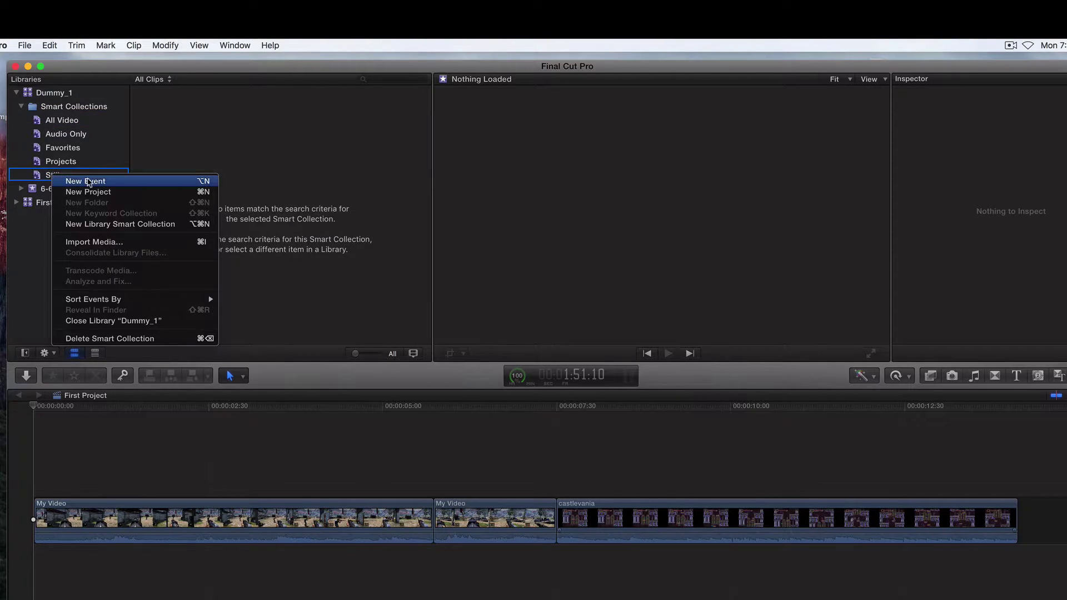
left_click(87, 225)
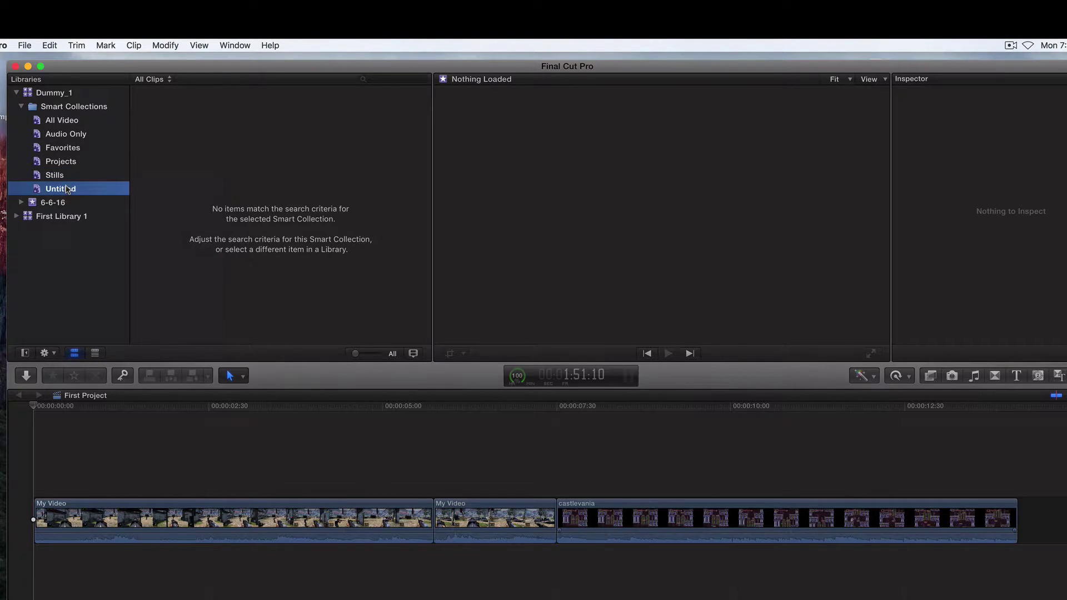
left_click(66, 189)
type("Sound Bite")
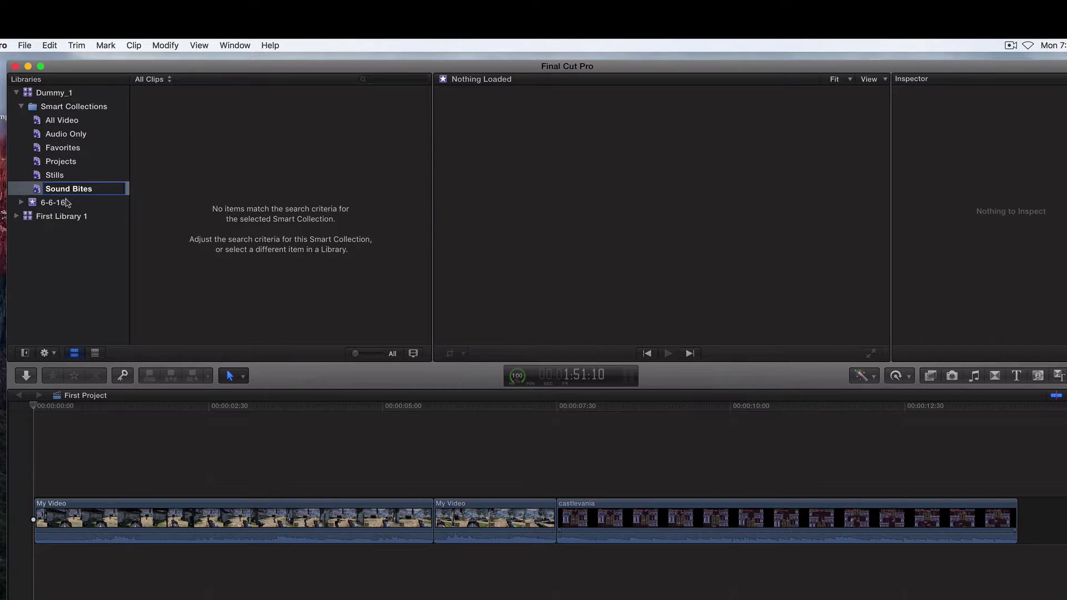
key("Return")
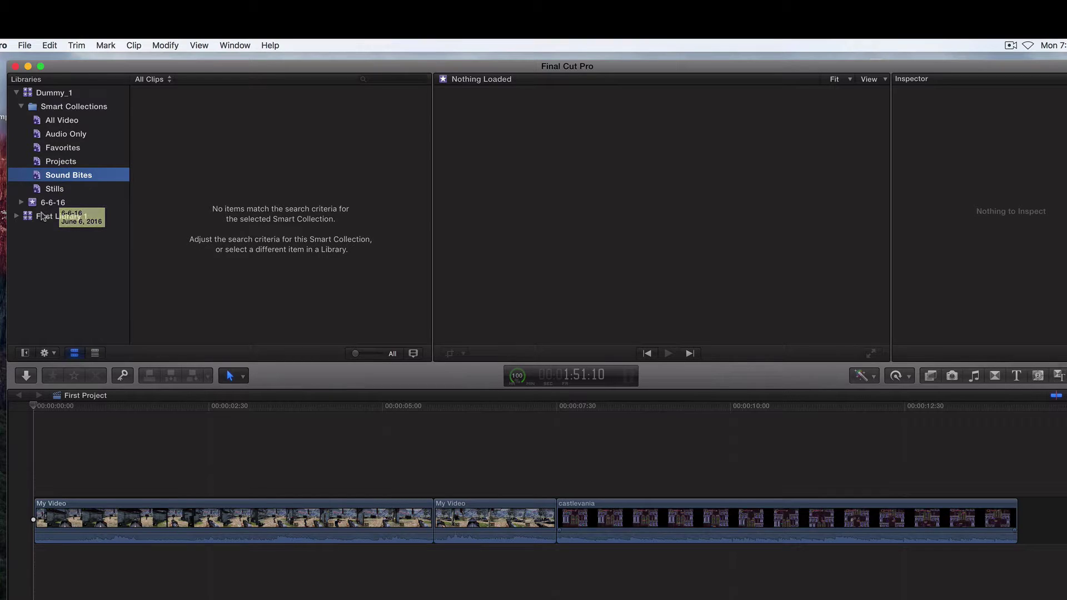
Close the Dummy_1 library
right_click(40, 92)
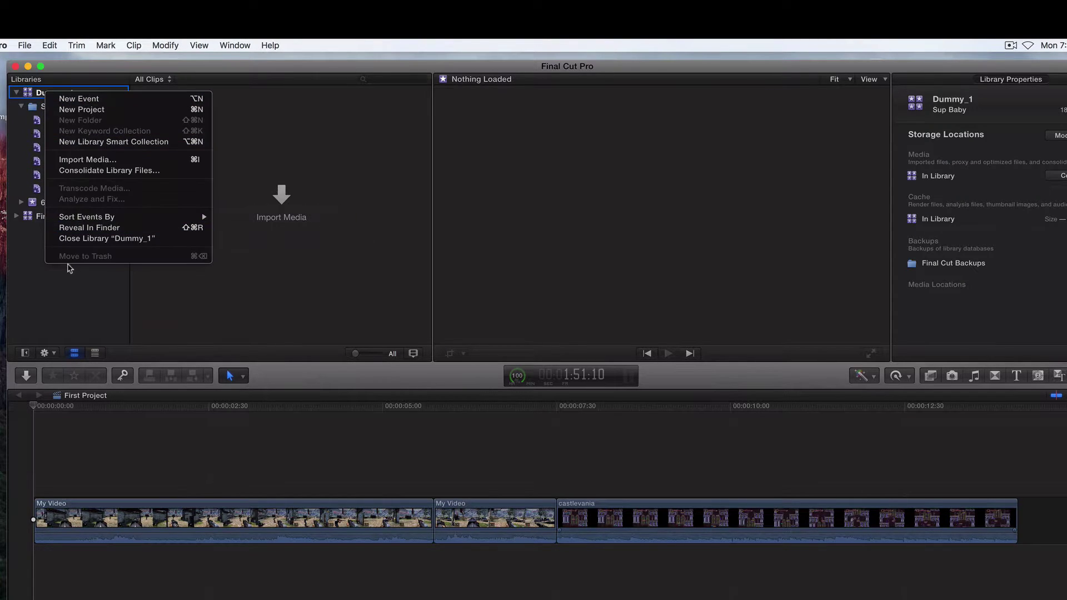
left_click(69, 240)
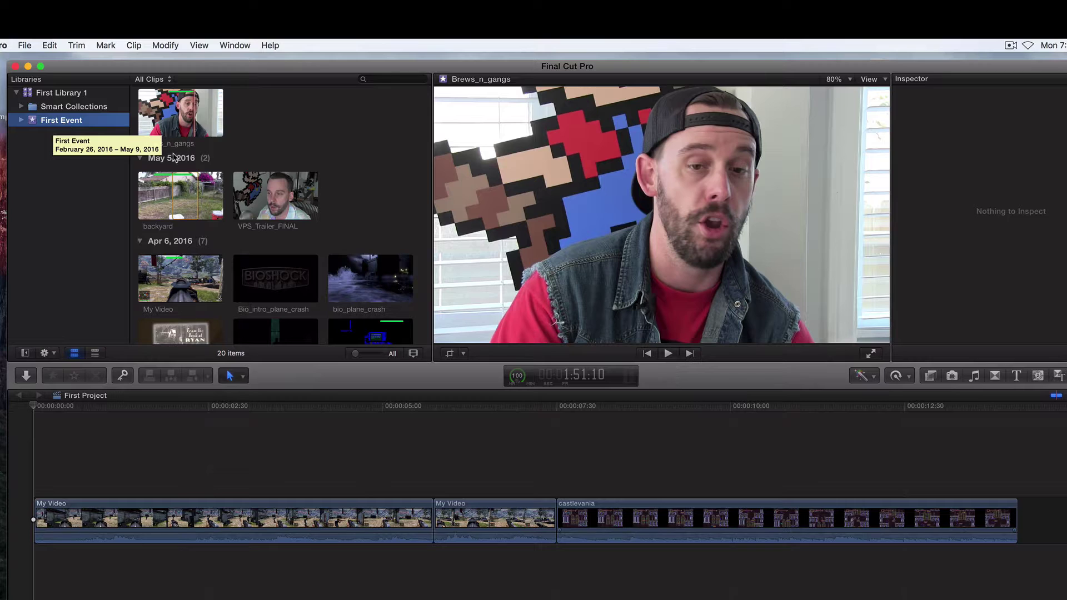
scroll(176, 158, "up", 3)
Scroll through First Event's clips, then dismiss First Event's context menu unused
scroll(205, 162, "down", 3)
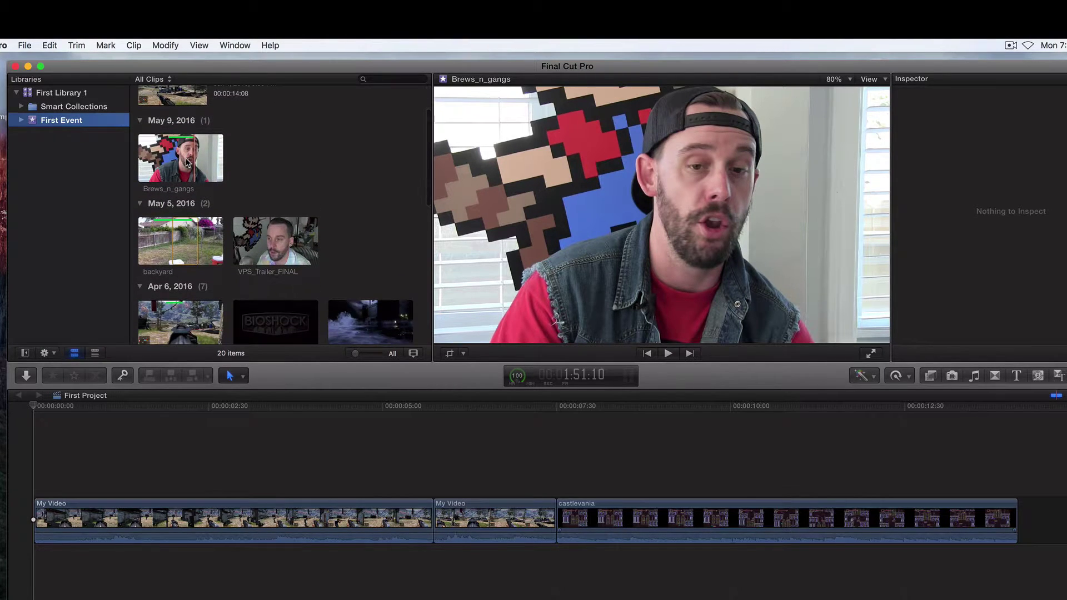
scroll(266, 180, "down", 10)
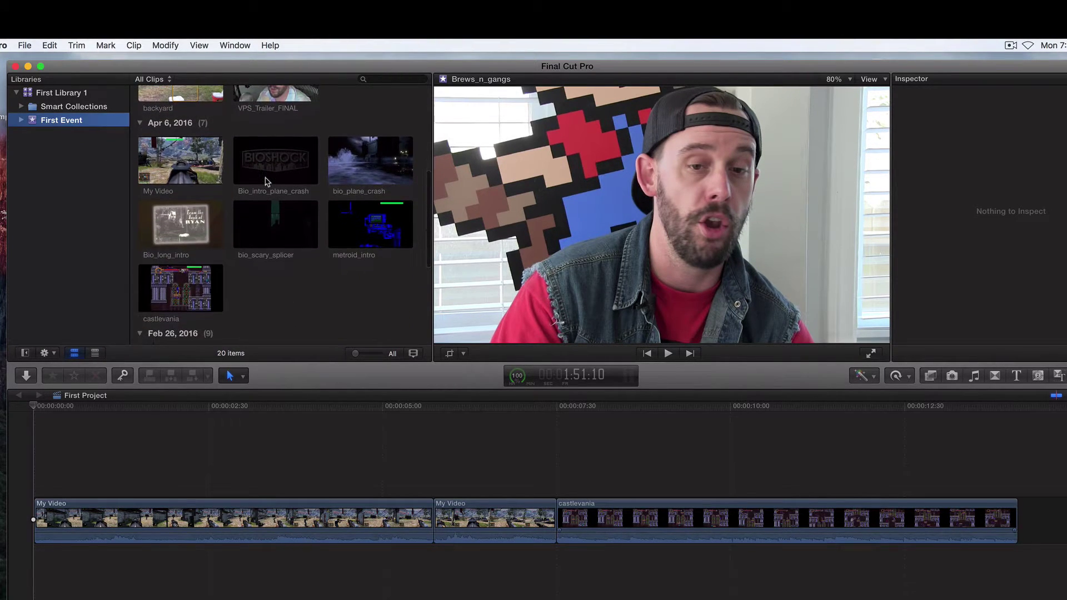
scroll(266, 181, "up", 10)
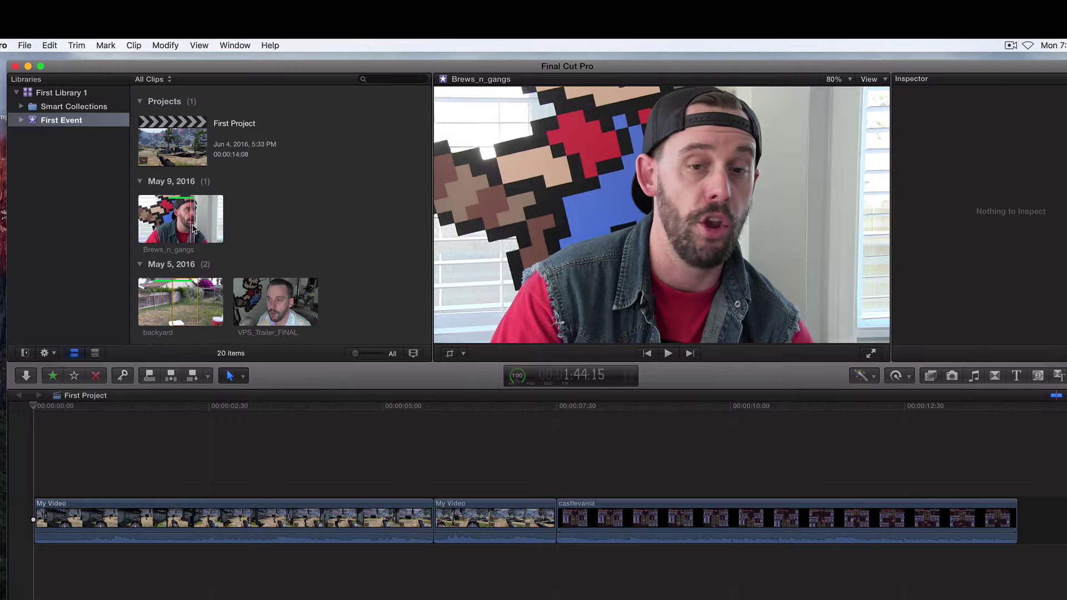
scroll(242, 222, "down", 5)
scroll(243, 222, "down", 3)
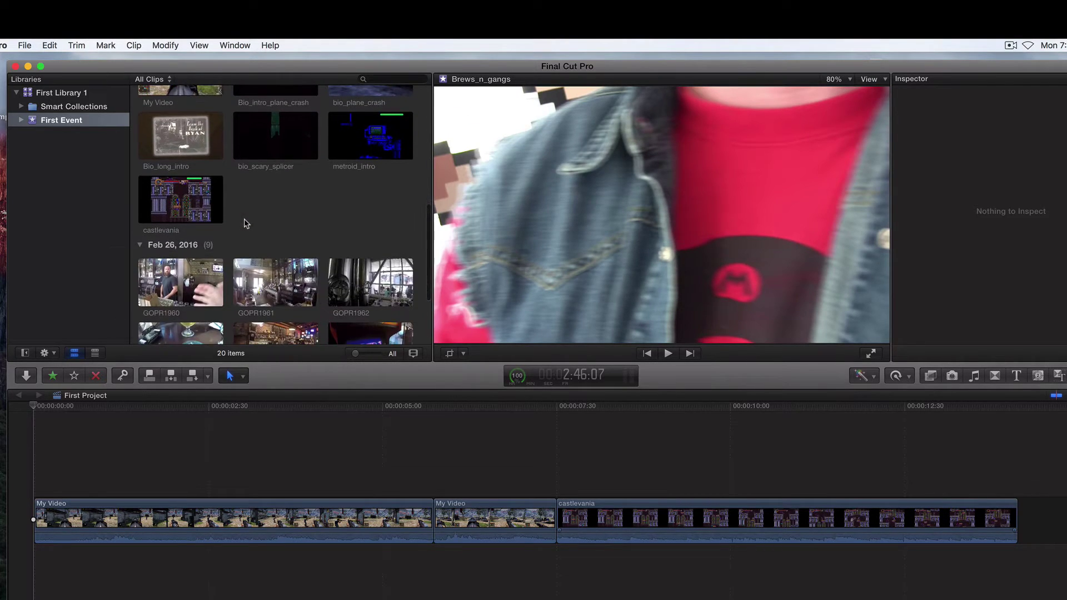
scroll(242, 222, "up", 8)
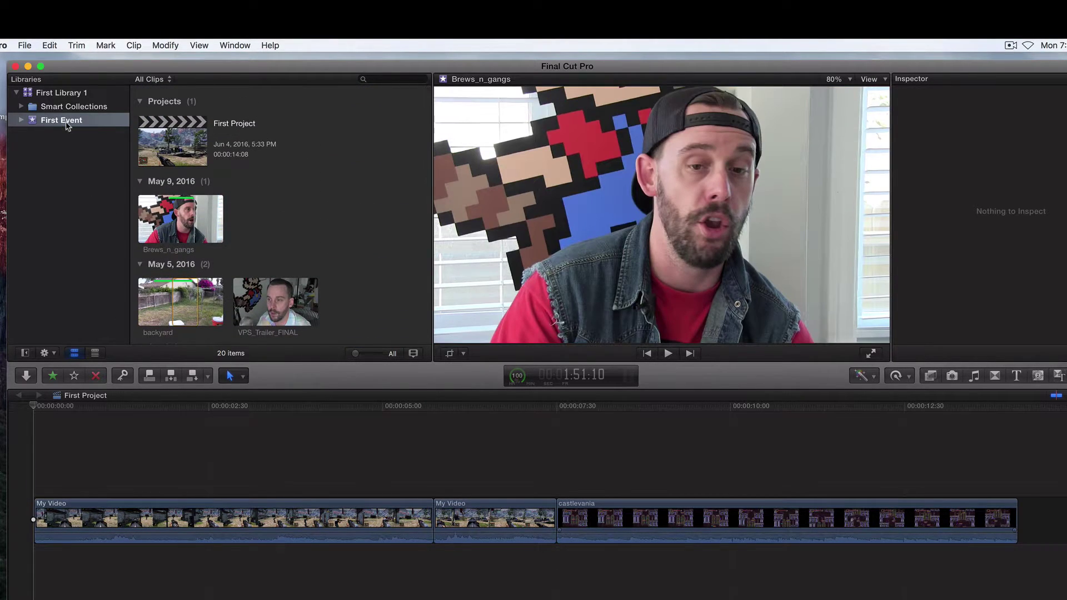
right_click(71, 125)
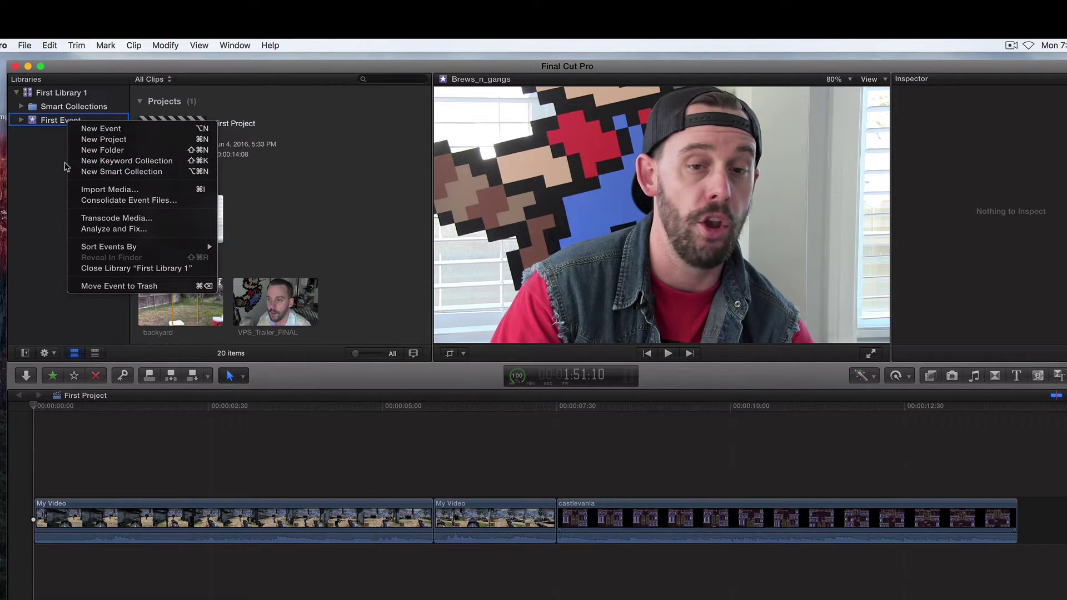
left_click(63, 166)
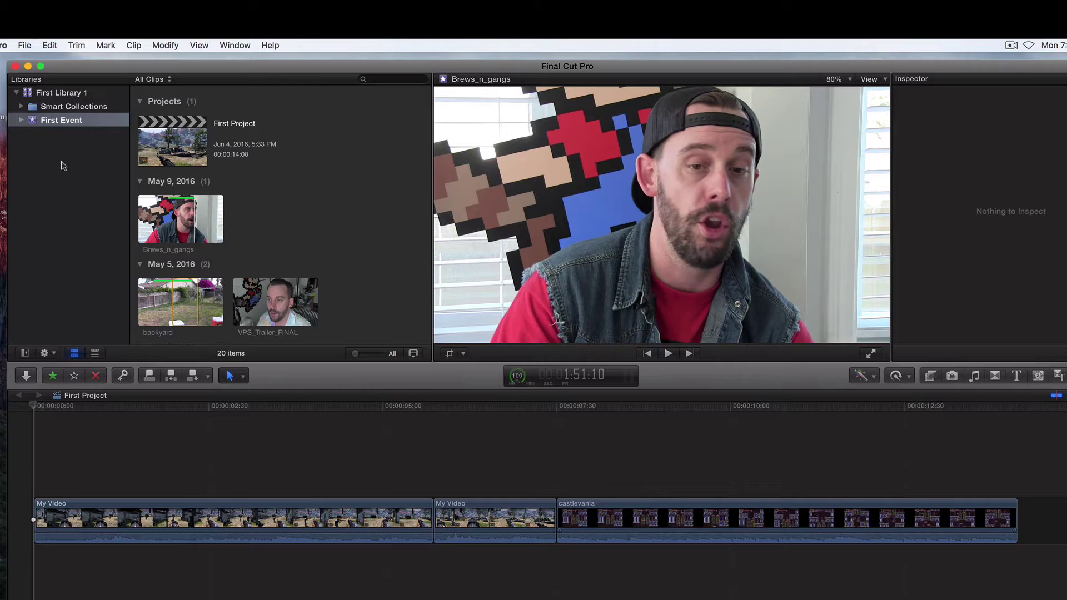
Create three keyword collections under First Event: Selfie, El Gato and Arcade
key("shift+super+k")
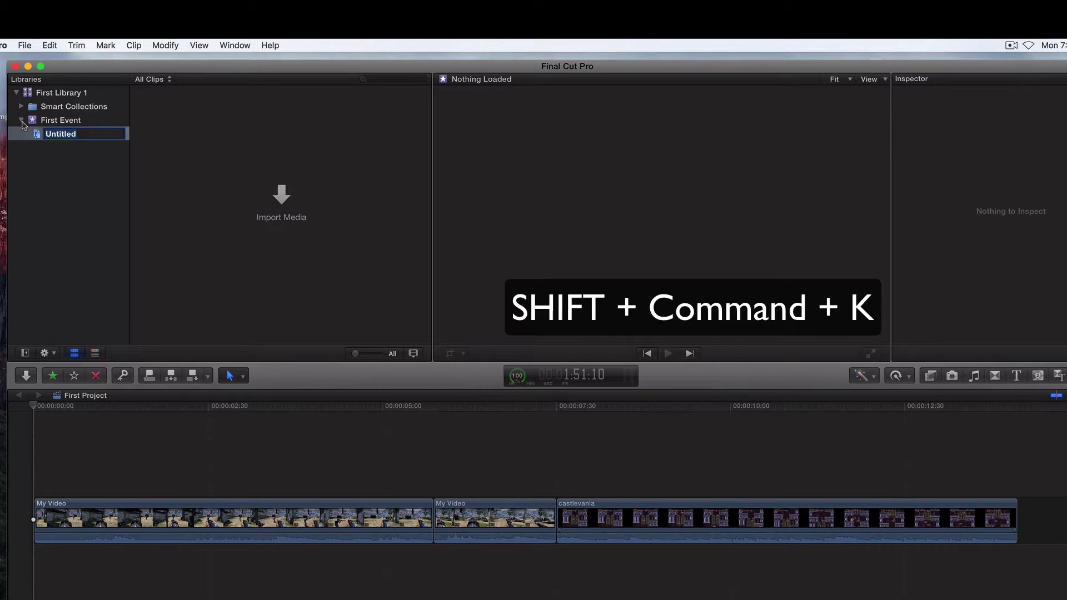
type("M")
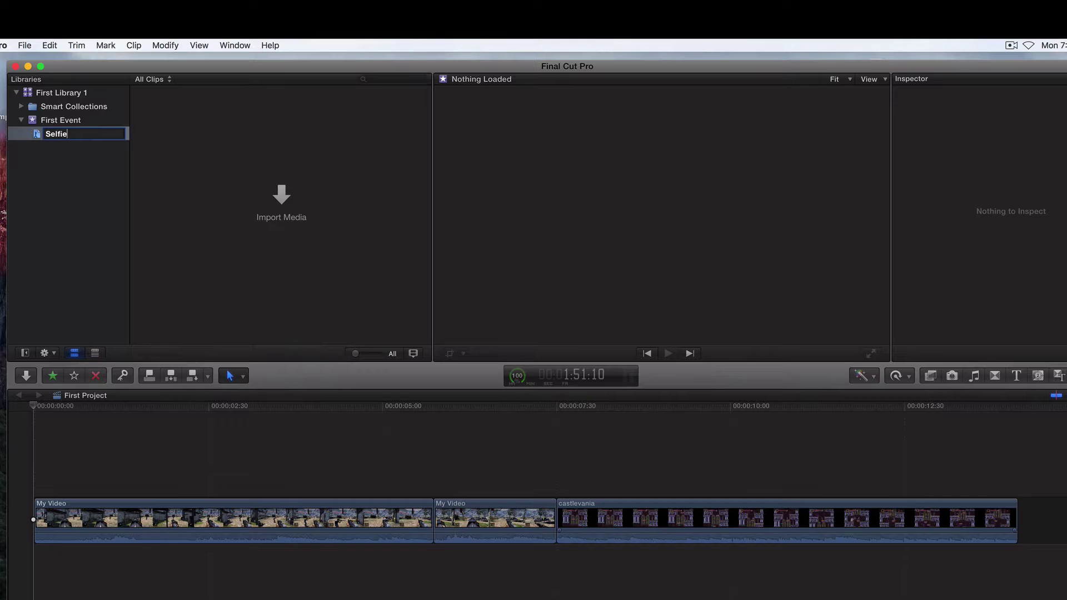
key("Return")
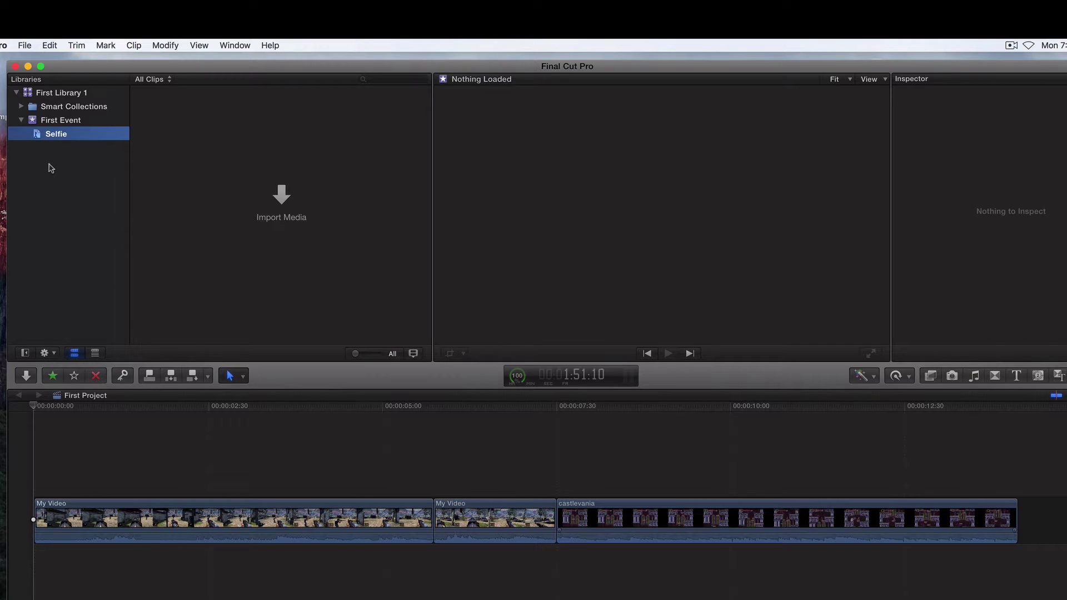
key("super+shift+k")
type("El Gato")
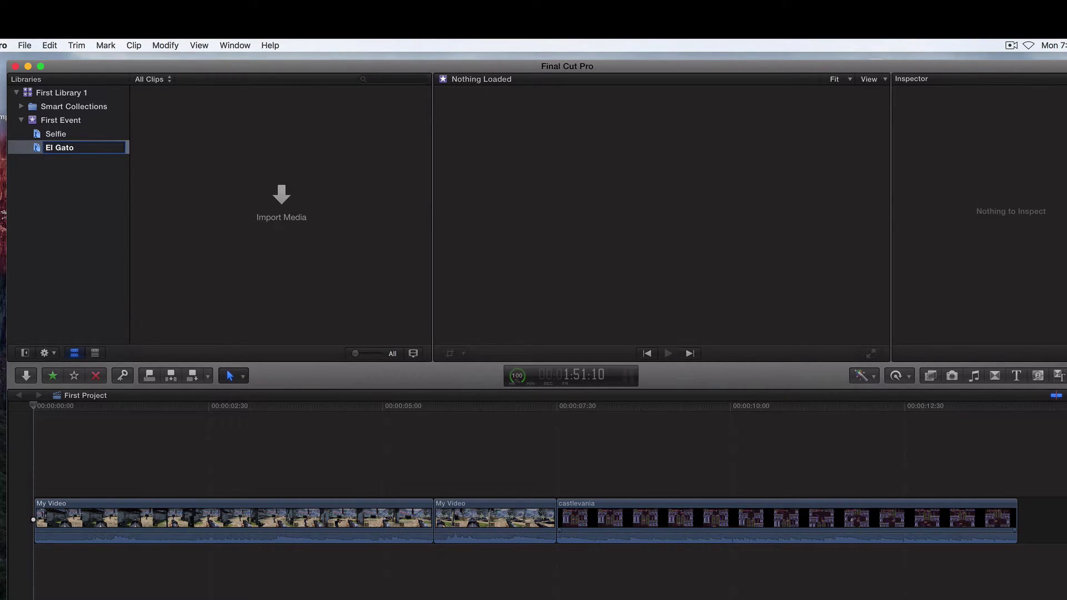
key("Return")
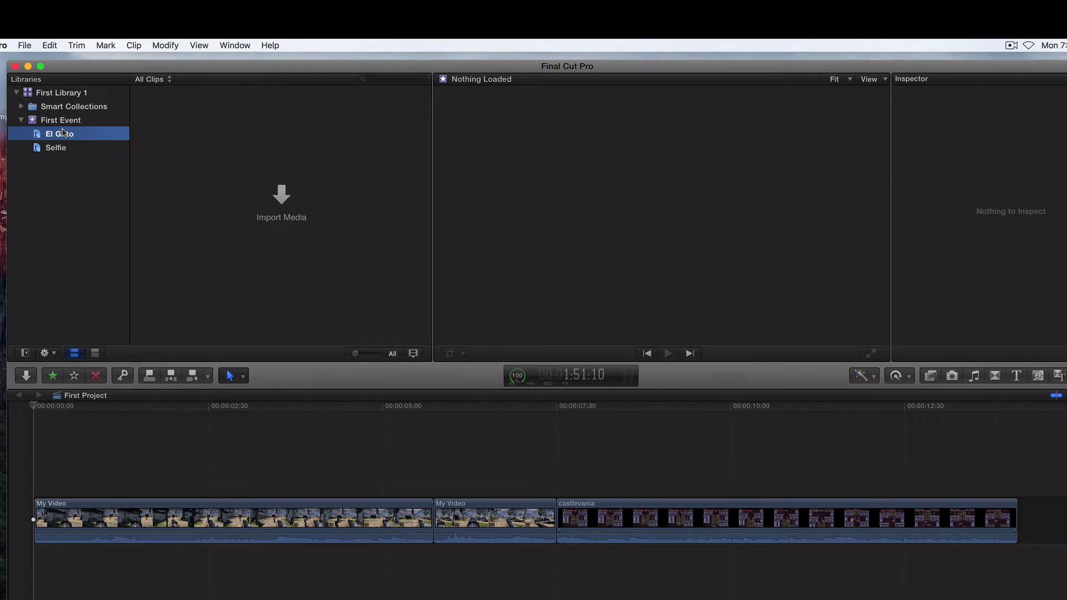
key("super+n")
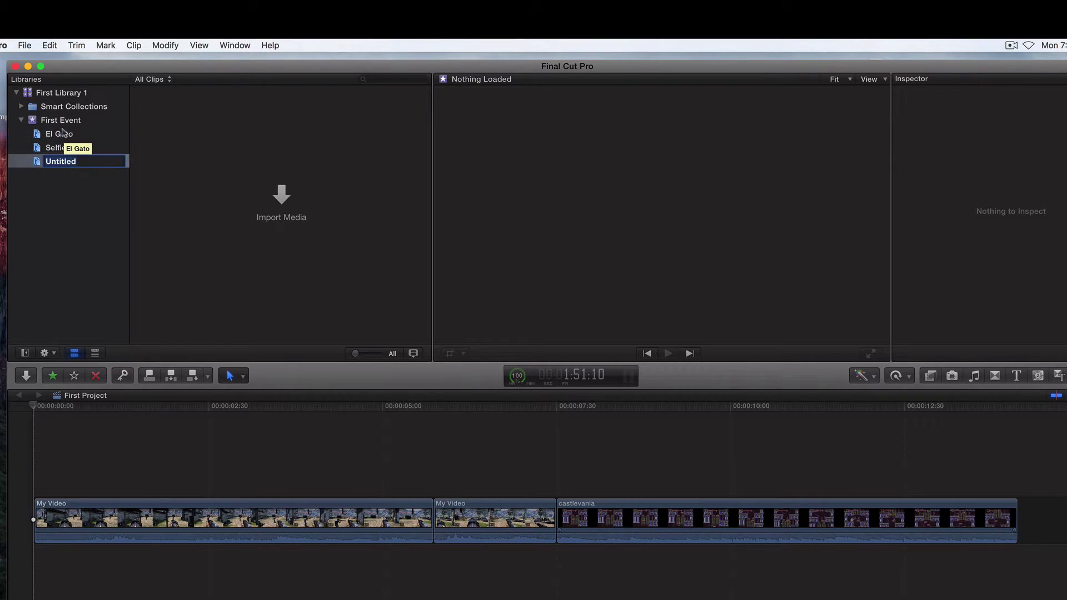
type("Ar")
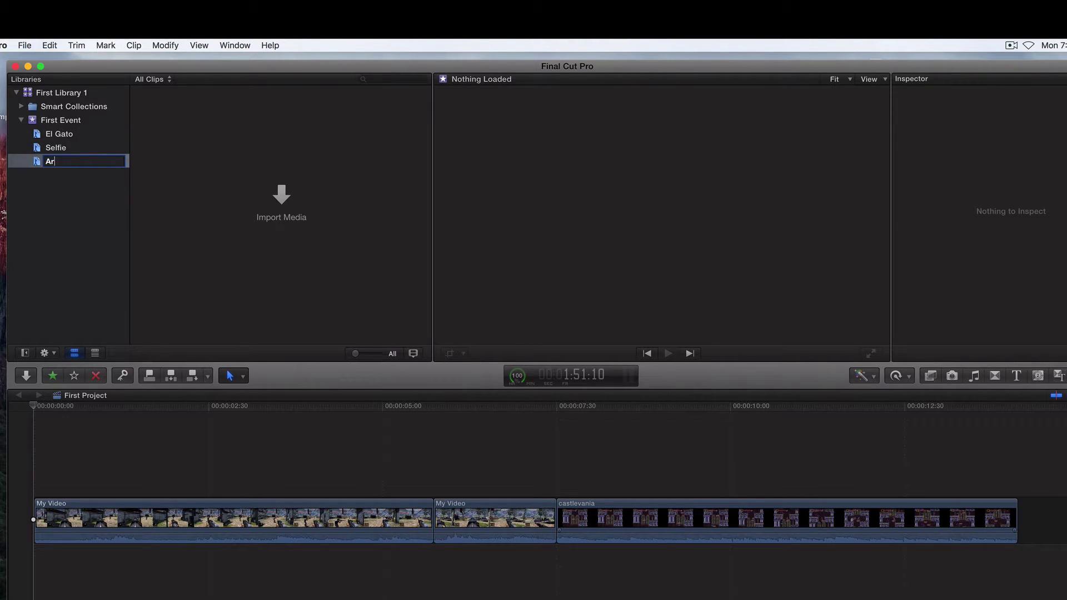
type("cade")
key("Return")
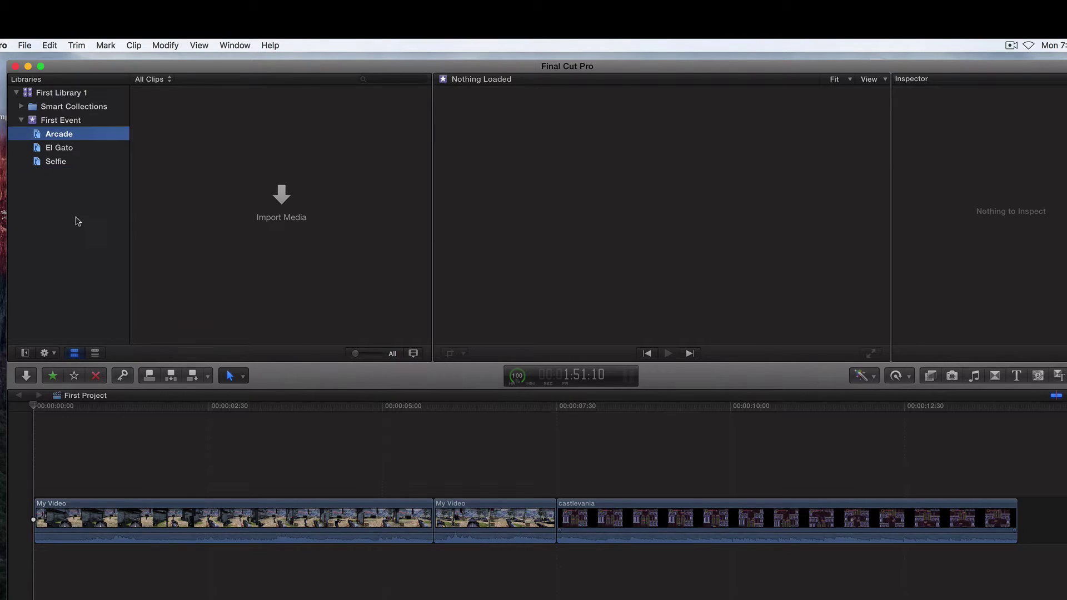
Show all of First Event's clips and skim through them, selecting Brews_n_gangs
left_click(64, 120)
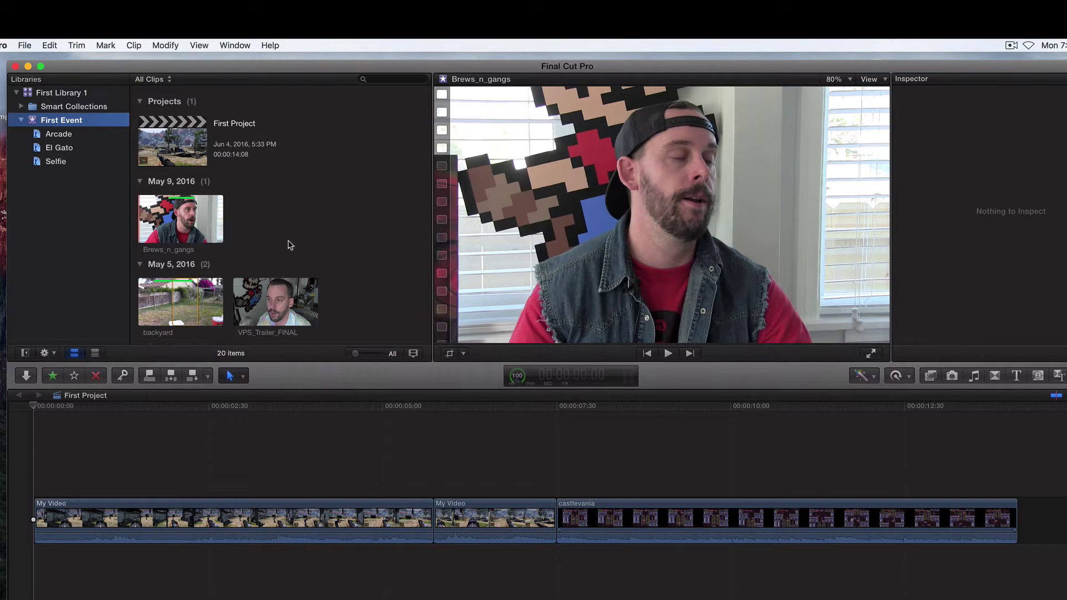
scroll(291, 243, "down", 5)
scroll(292, 243, "down", 8)
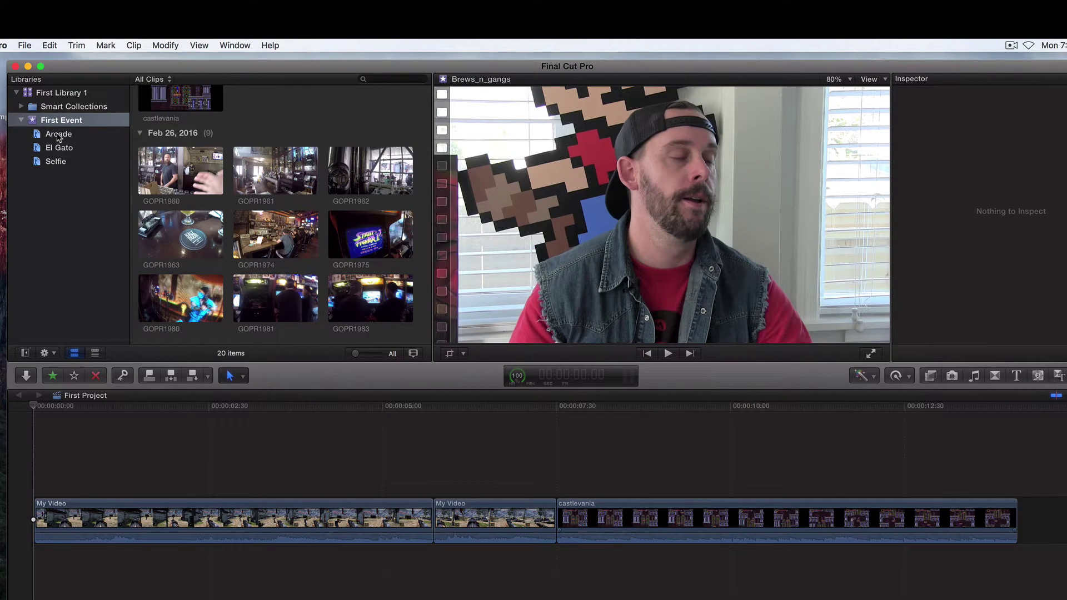
scroll(190, 197, "up", 4)
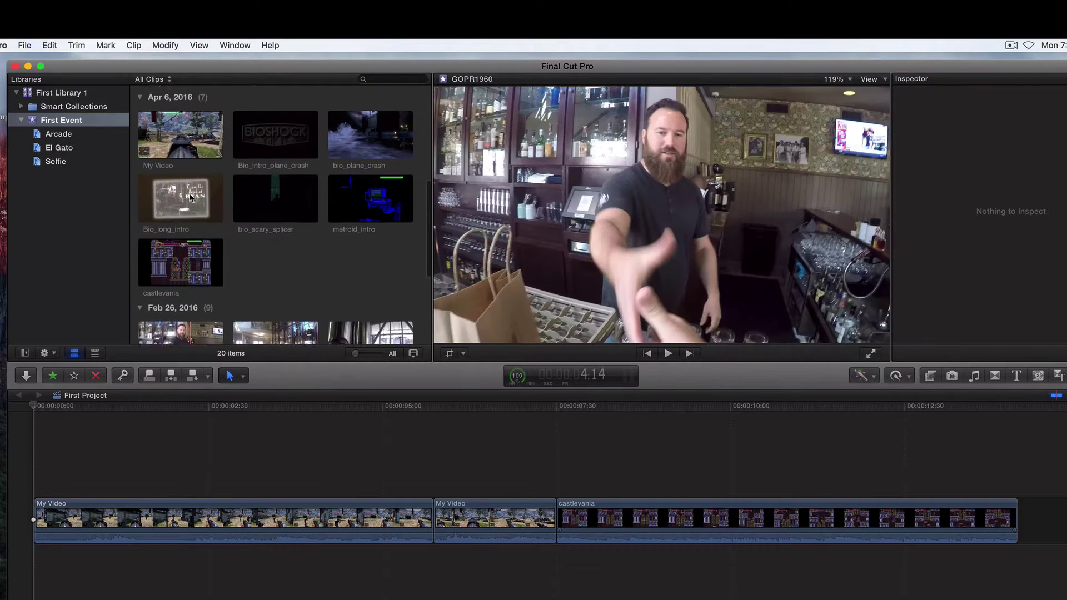
scroll(191, 197, "up", 2)
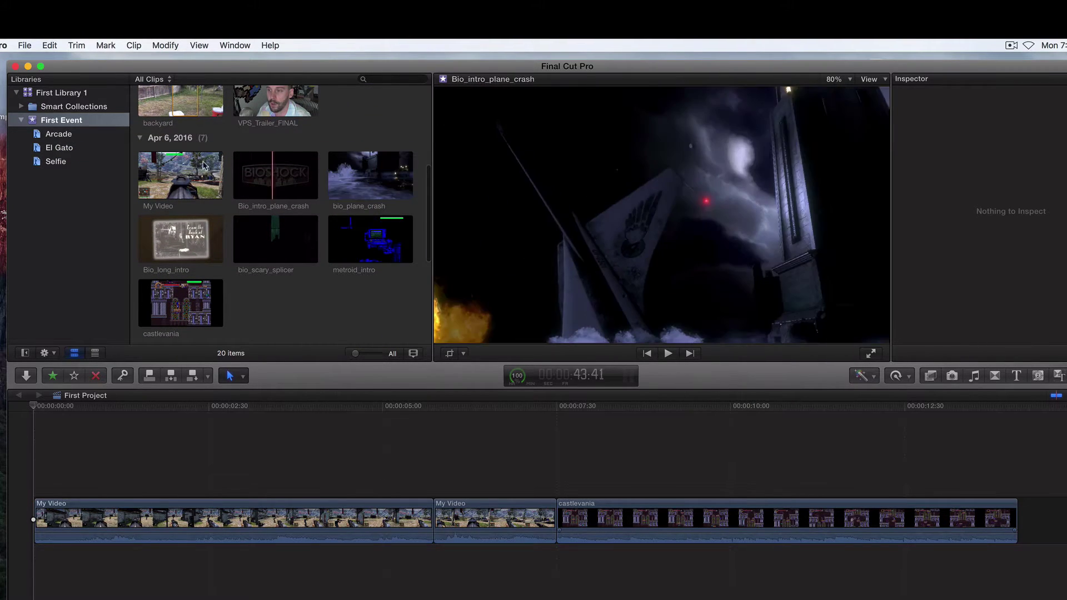
scroll(255, 270, "up", 5)
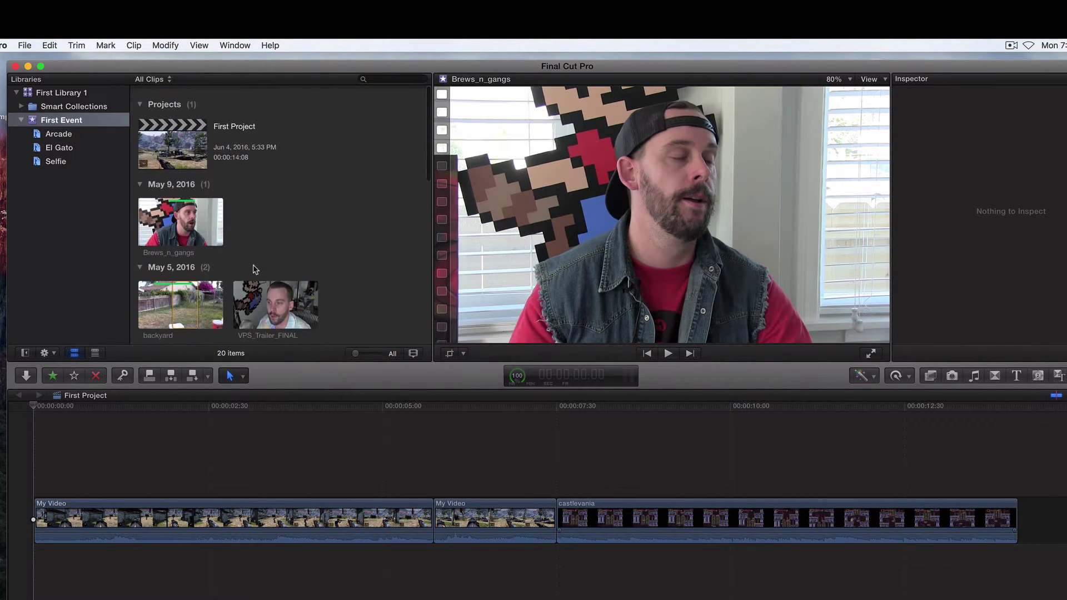
scroll(255, 270, "down", 1)
left_click(222, 214)
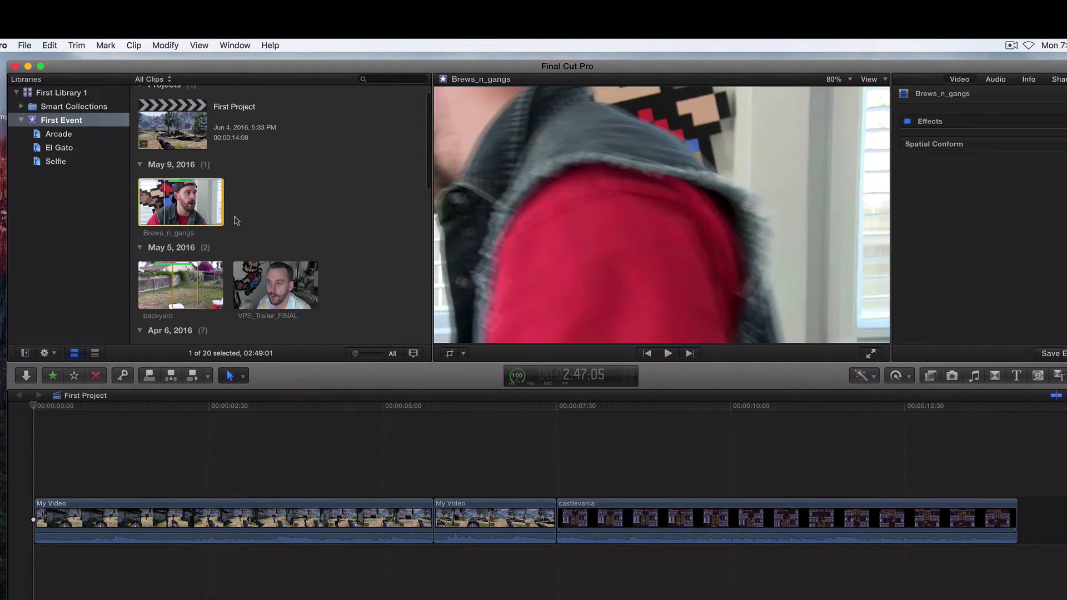
scroll(236, 221, "up", 1)
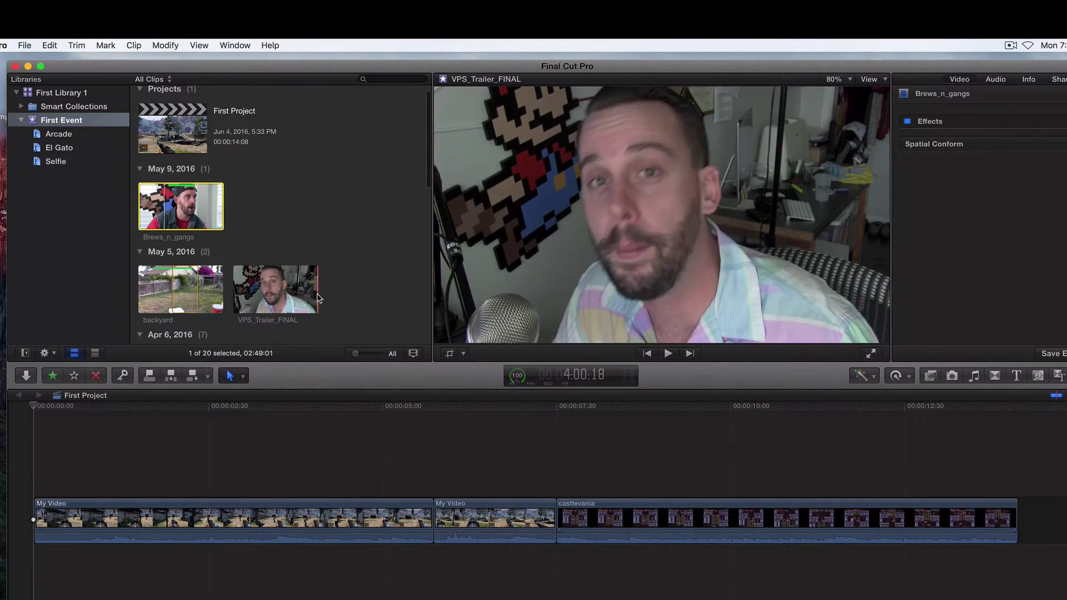
Add Brews_n_gangs, backyard and VPS_Trailer_FINAL to Selfie, then check the collection
left_click(292, 224)
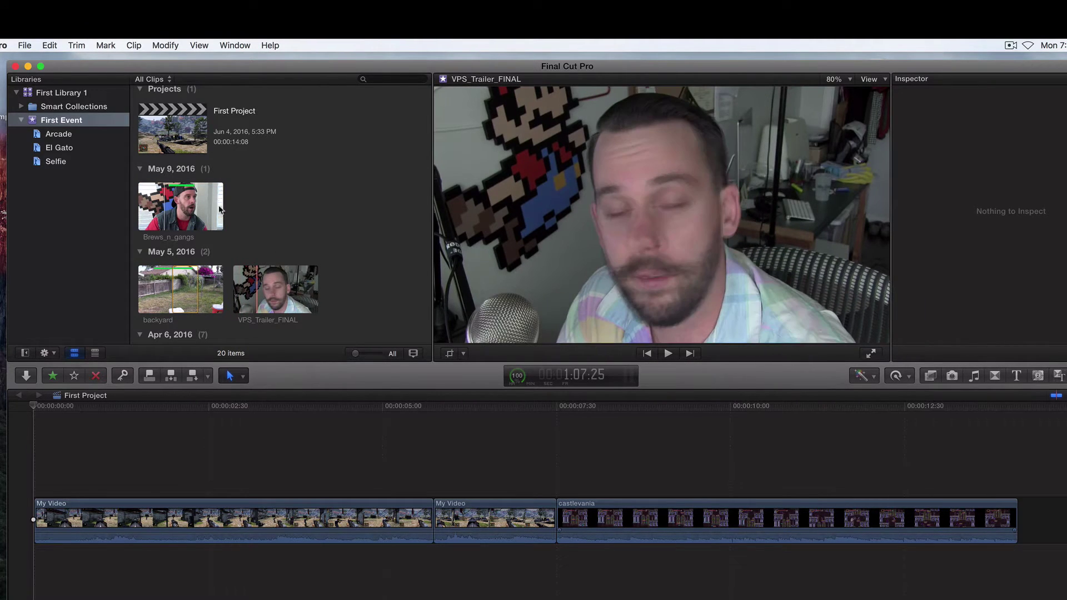
left_click(186, 206)
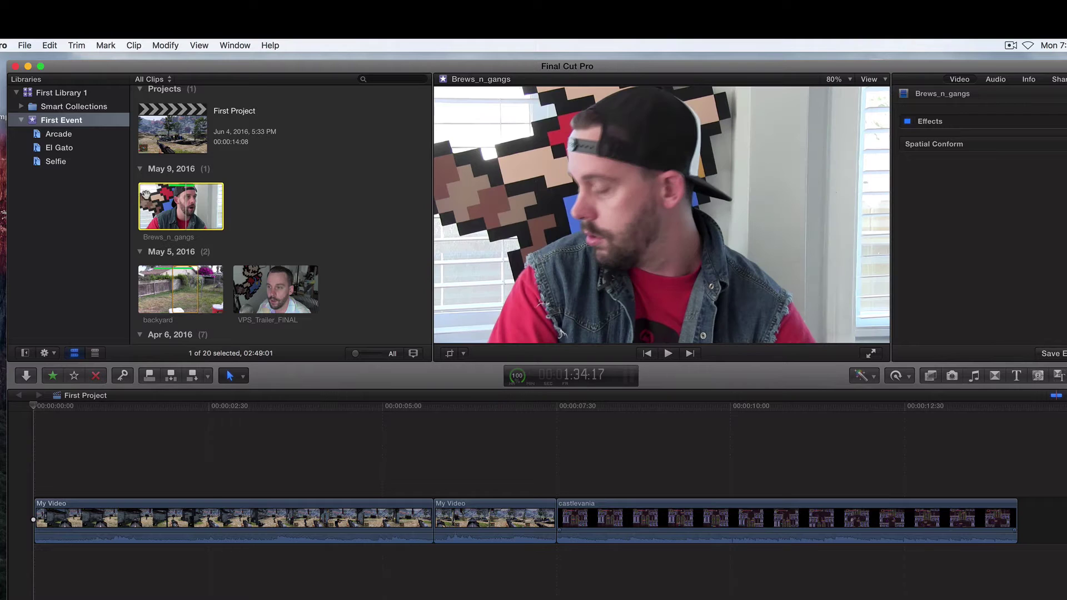
left_click(247, 204)
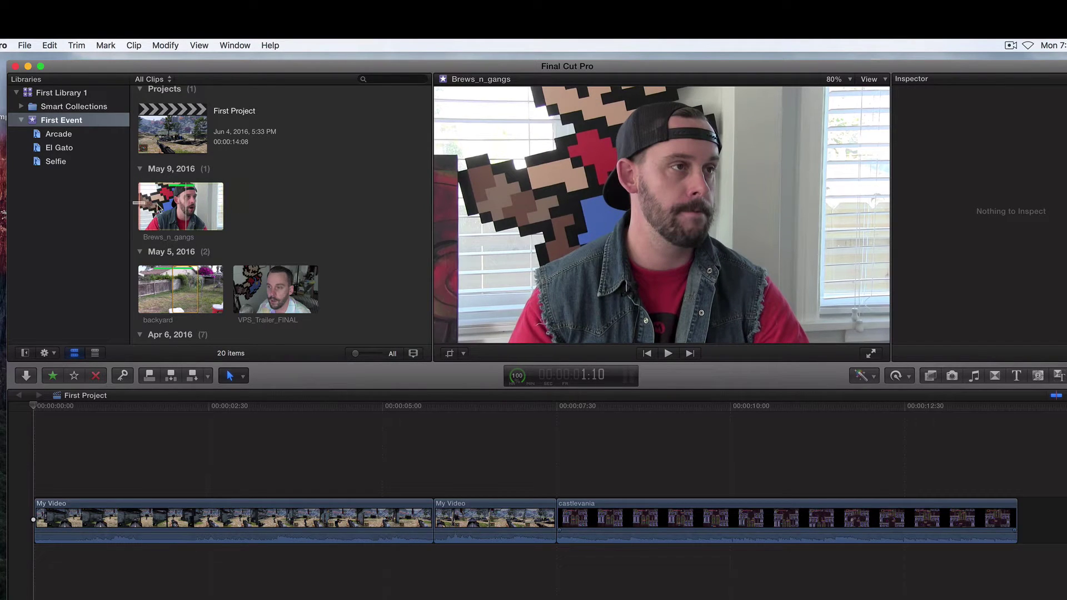
left_click_drag(137, 196, 77, 162)
left_click(57, 161)
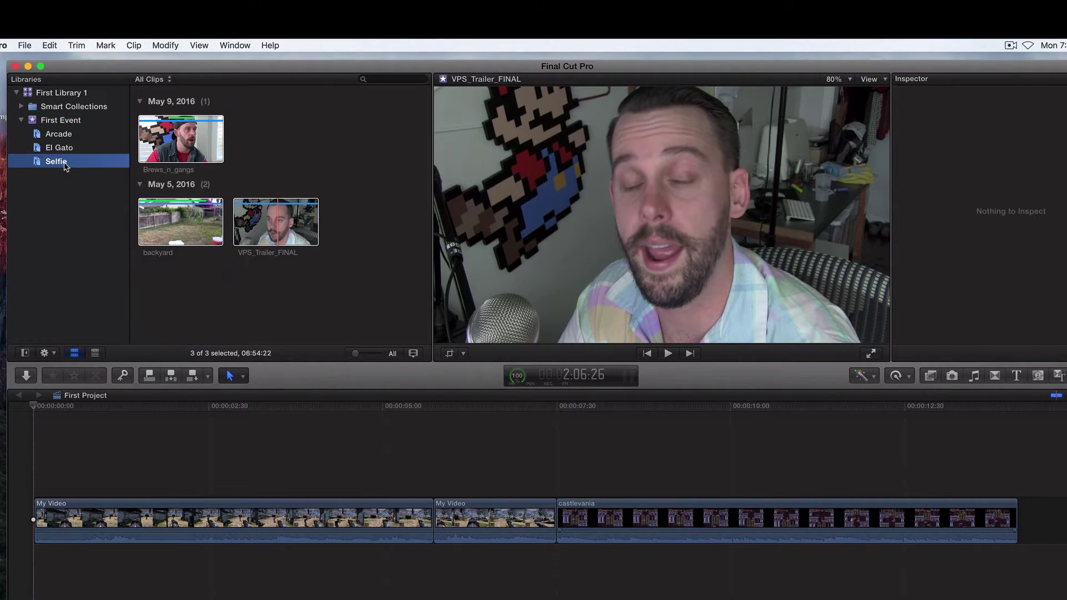
left_click(208, 229)
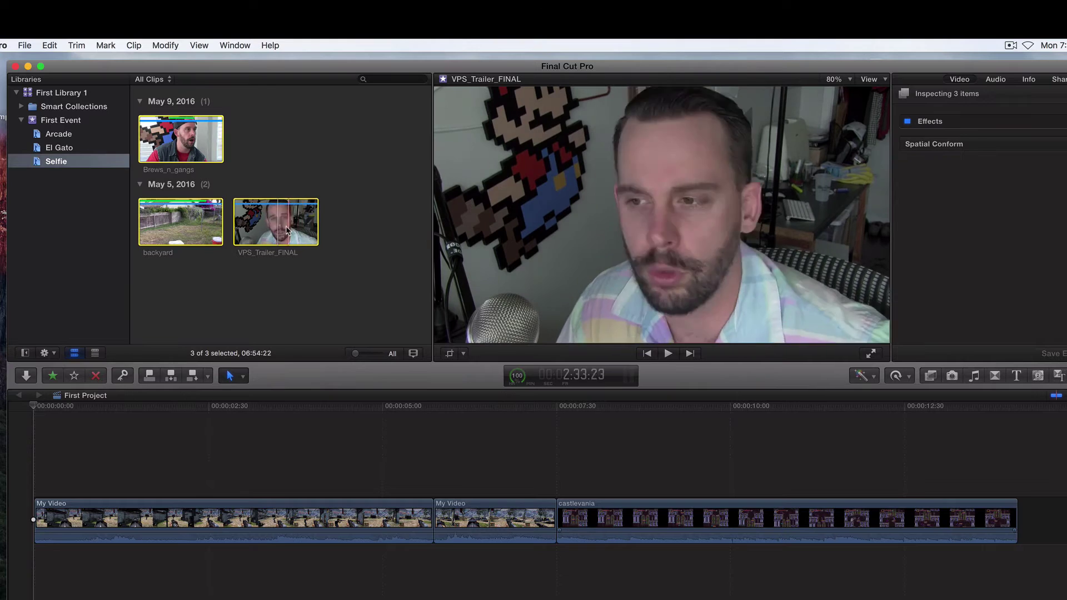
Drag bio_plane_crash and castlevania from First Event onto the El Gato keyword collection
left_click(65, 149)
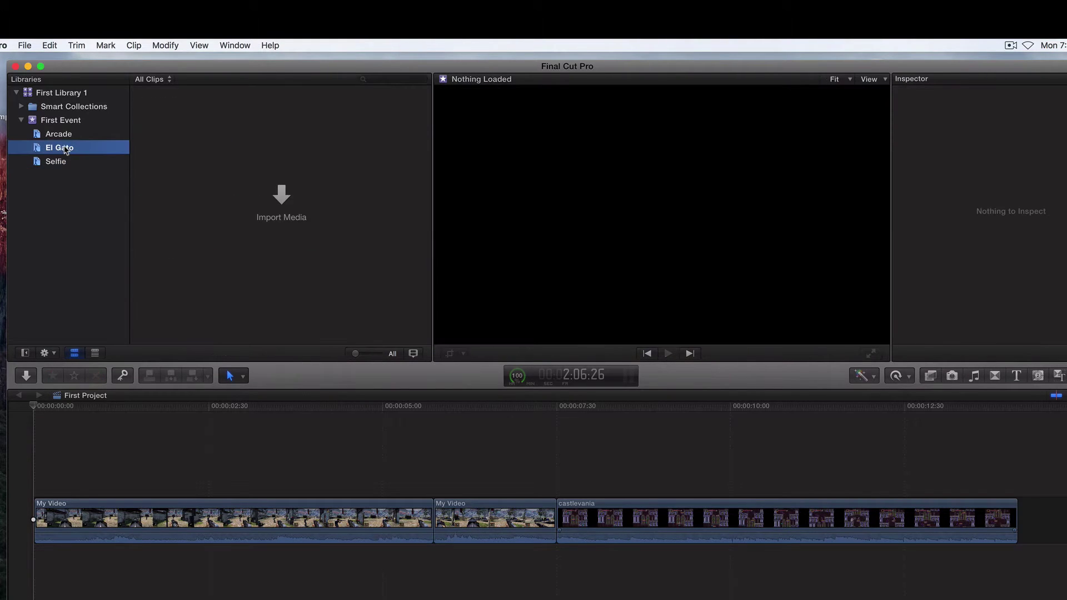
left_click(56, 122)
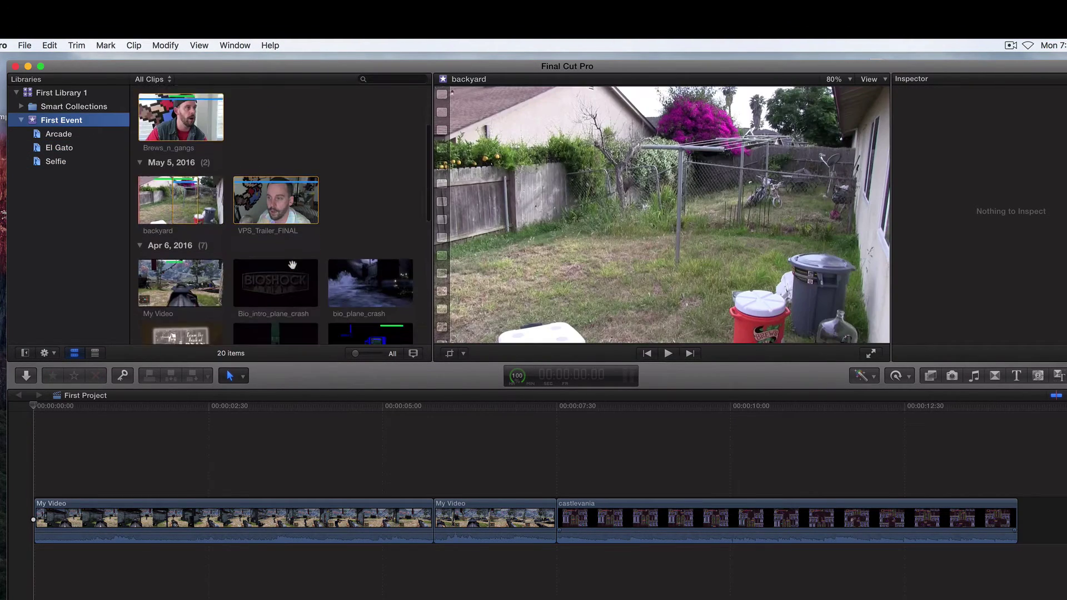
scroll(289, 265, "down", 6)
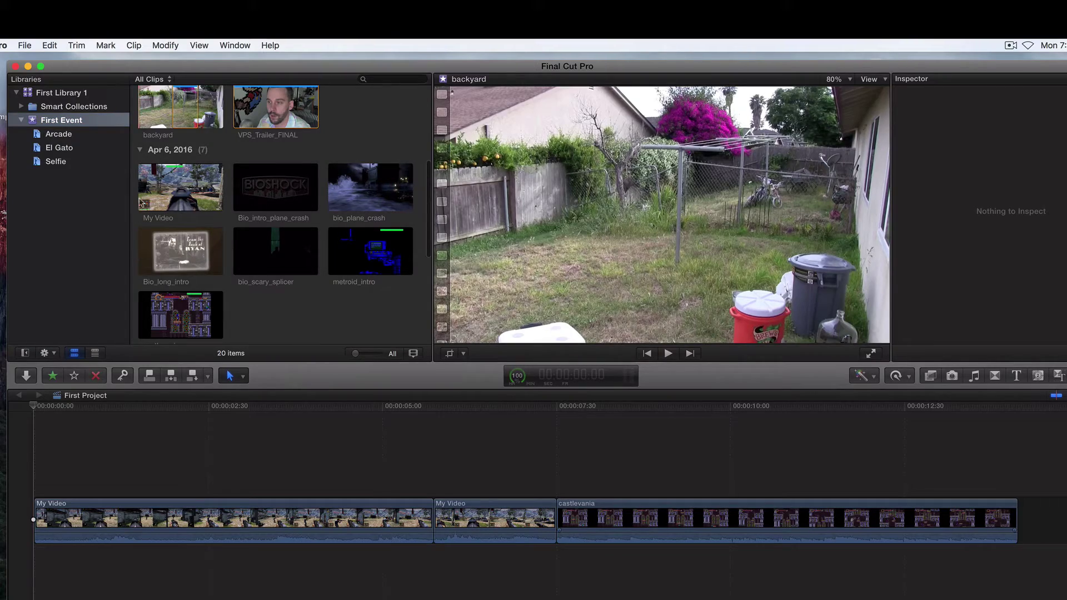
left_click(170, 185)
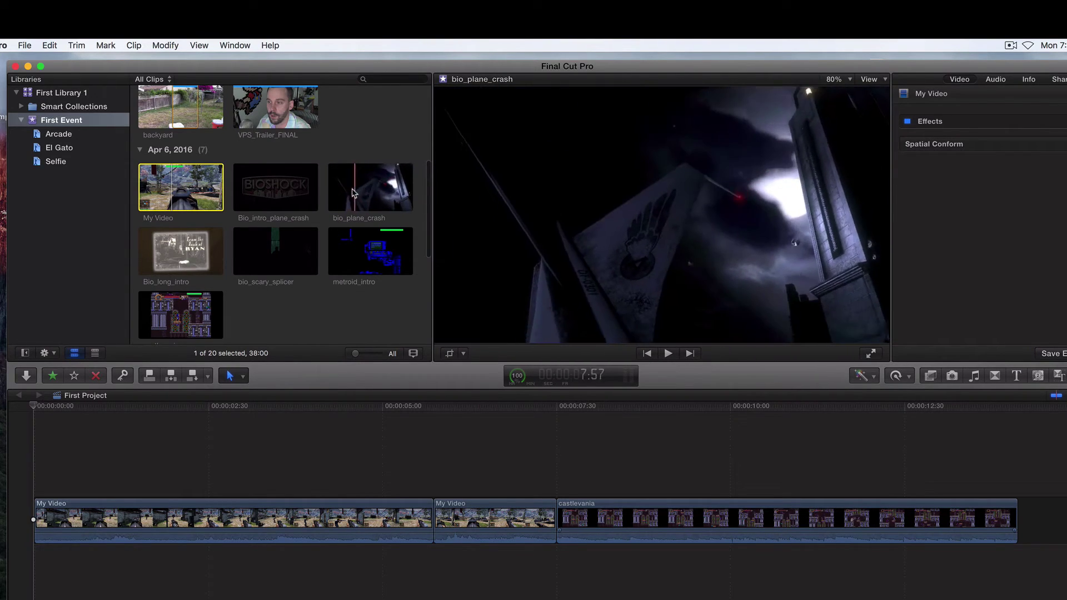
left_click(354, 191)
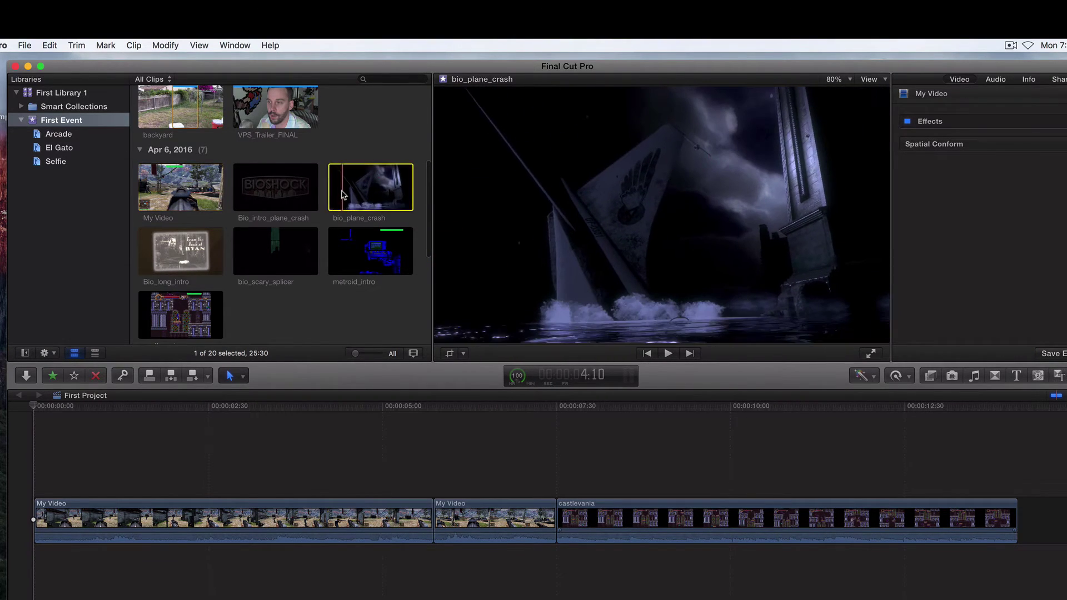
left_click_drag(357, 190, 84, 148)
left_click(193, 323)
left_click_drag(173, 318, 93, 150)
left_click(83, 134)
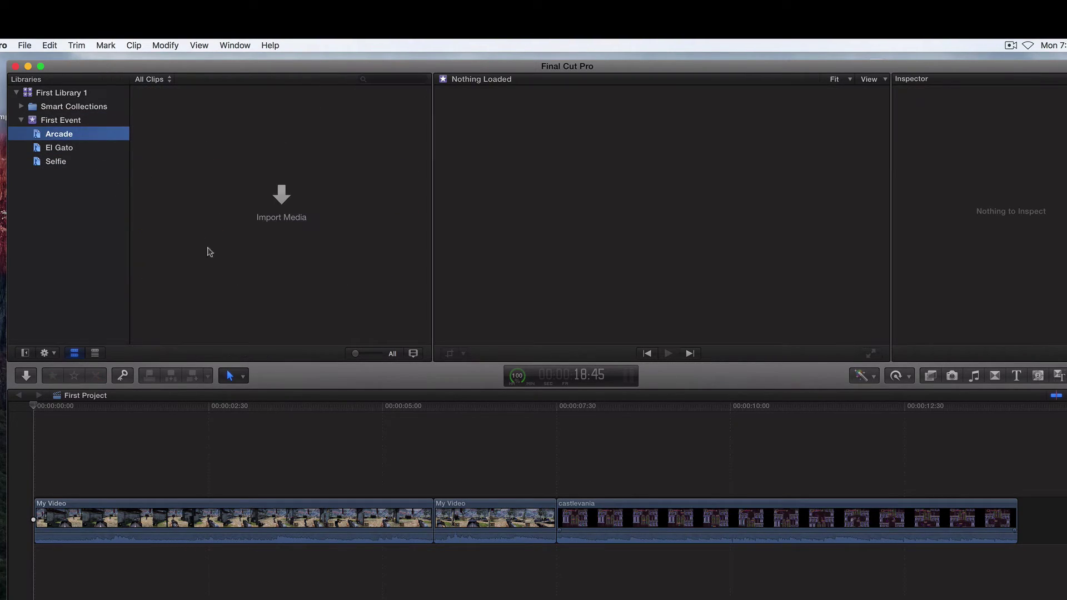
Drag GOPR1975 and GOPR1980 from First Event onto Arcade, then open Arcade to check
left_click(57, 119)
scroll(275, 304, "down", 5)
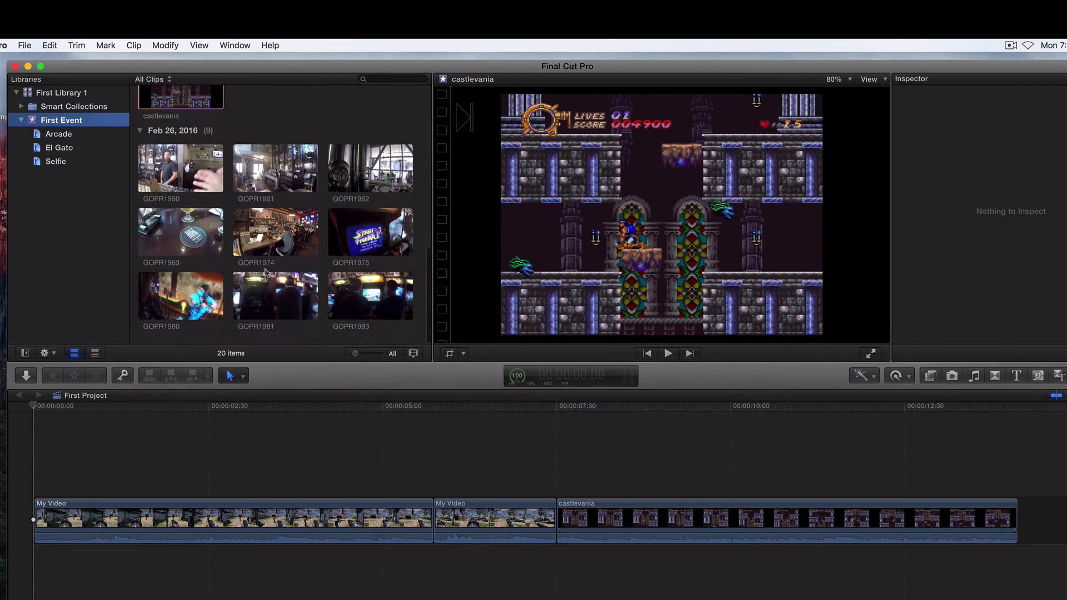
left_click(164, 178)
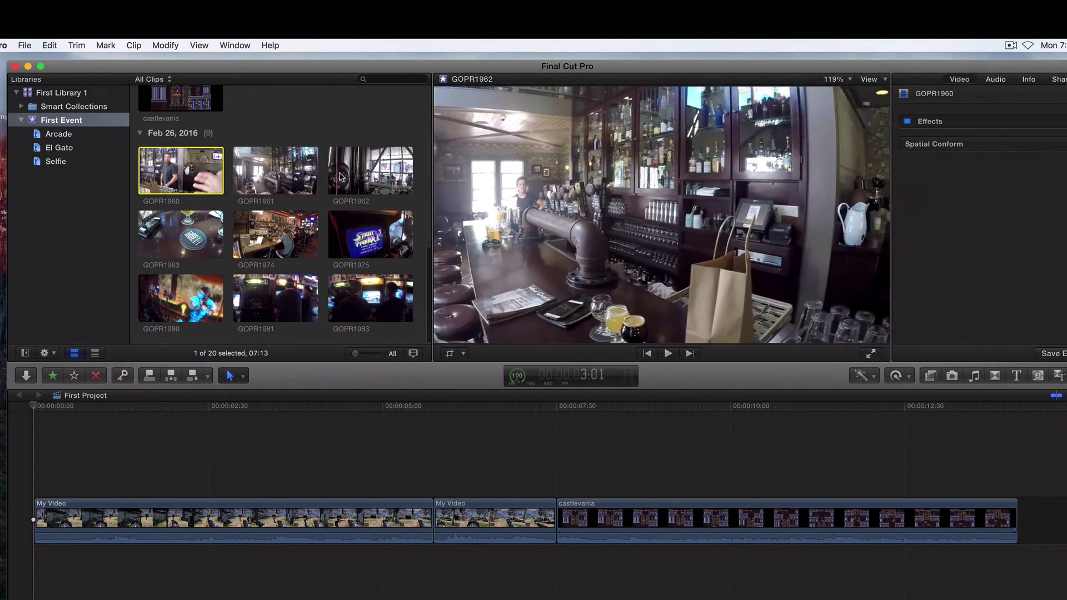
scroll(295, 211, "down", 1)
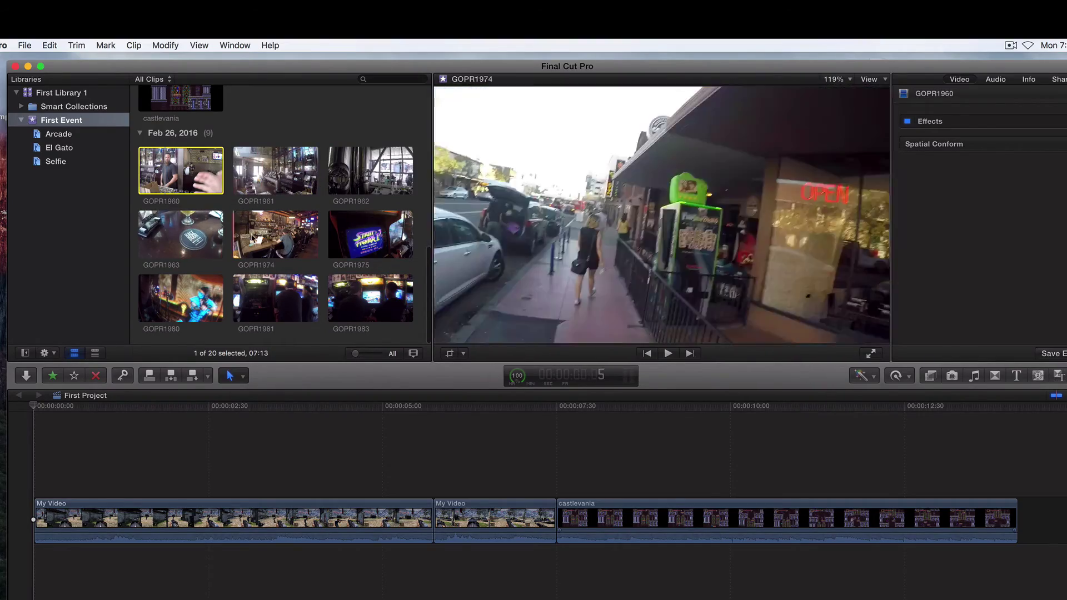
scroll(344, 236, "up", 1)
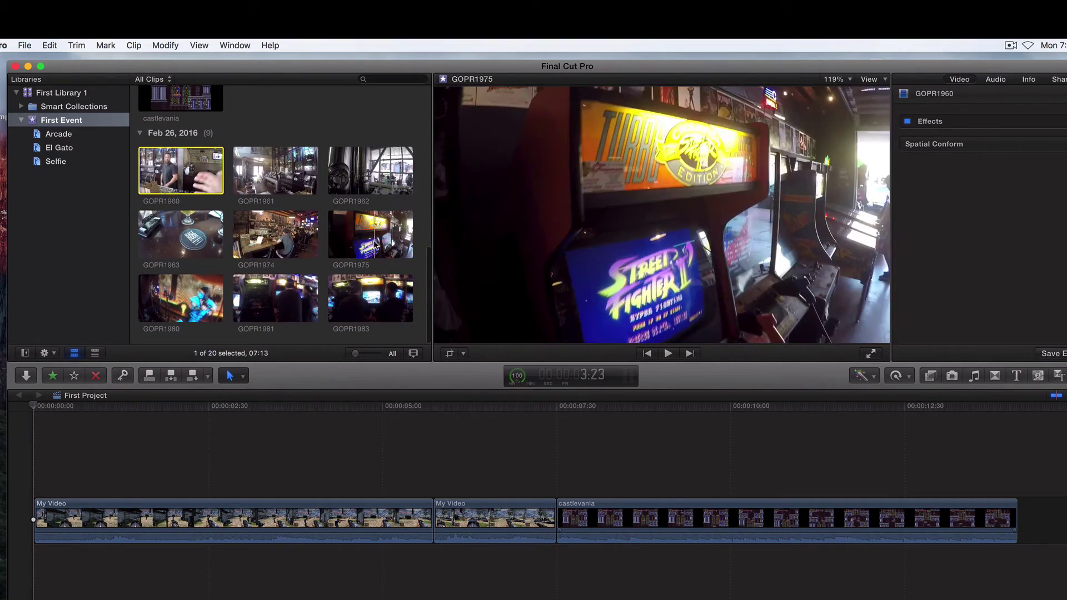
scroll(360, 237, "down", 1)
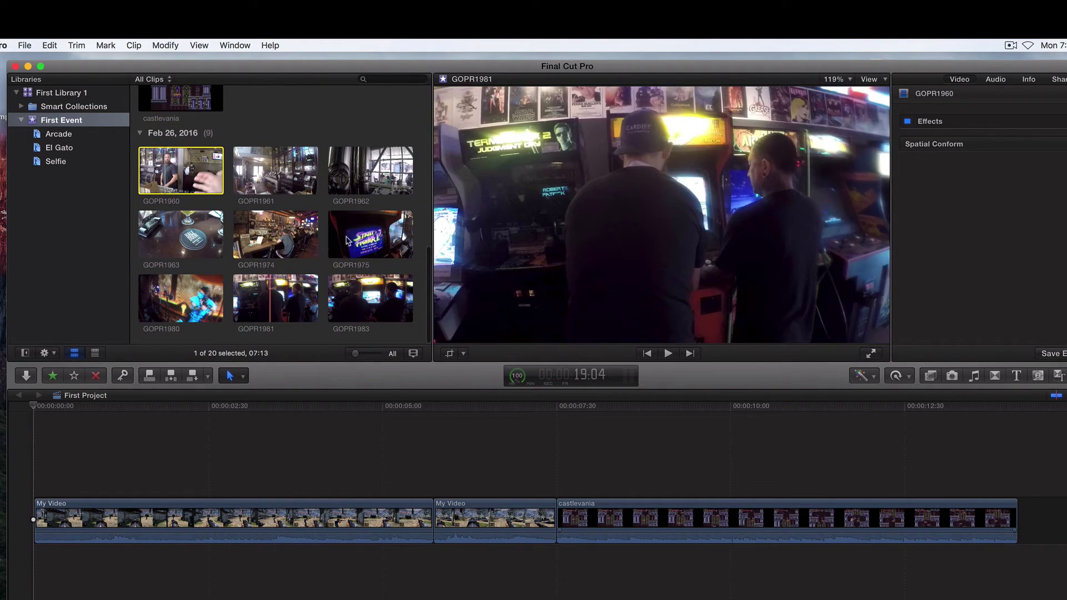
left_click(331, 238)
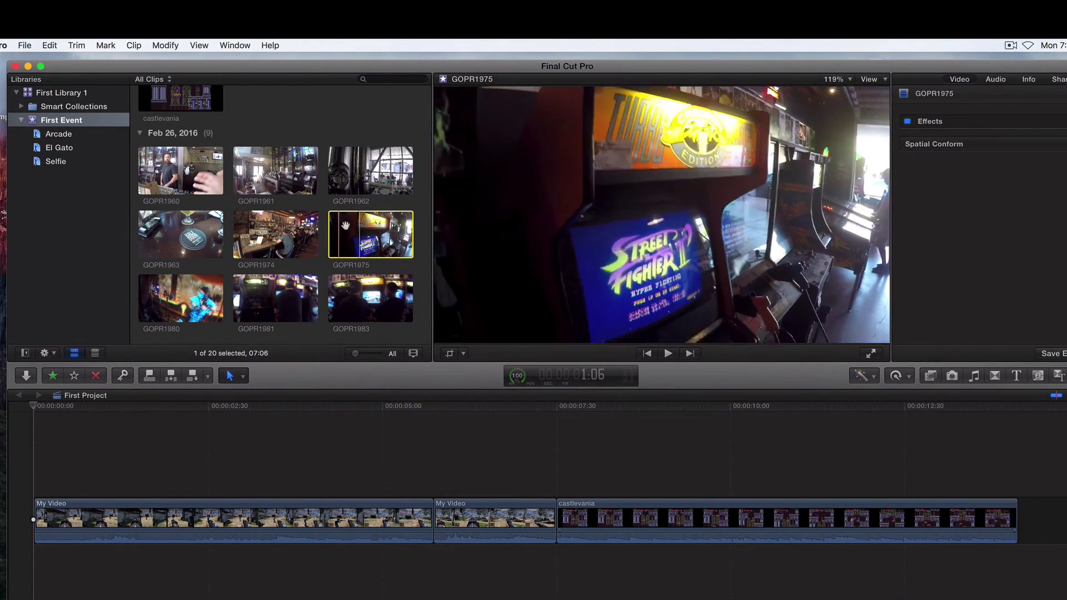
left_click_drag(272, 203, 78, 145)
left_click(159, 297)
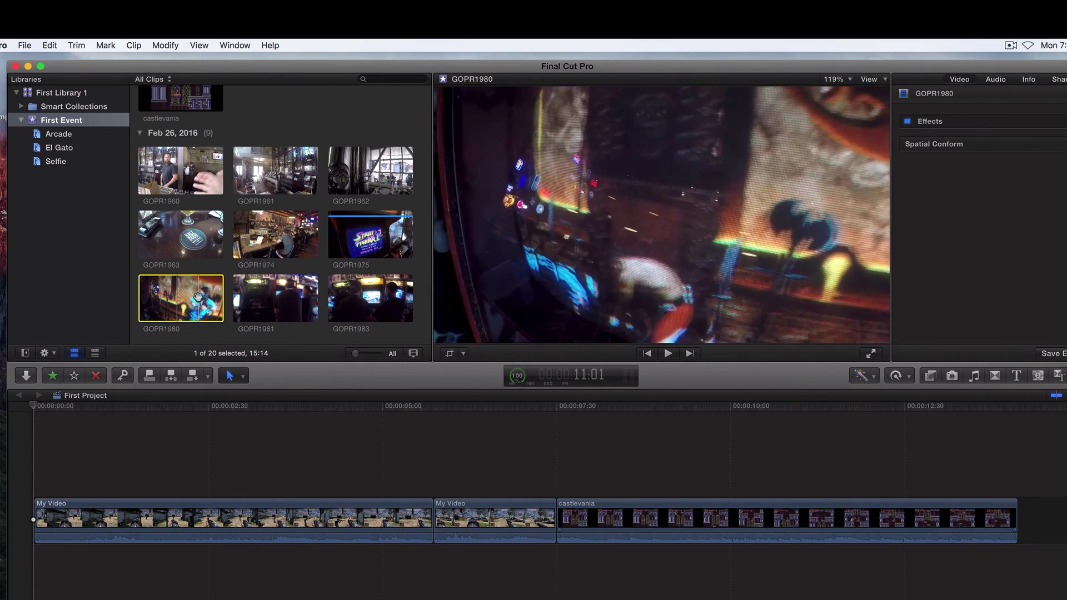
left_click_drag(174, 290, 77, 136)
left_click(78, 136)
Review El Gato's clips, then show Selfie's Brews_n_gangs, backyard and VPS_Trailer_FINAL
left_click(62, 146)
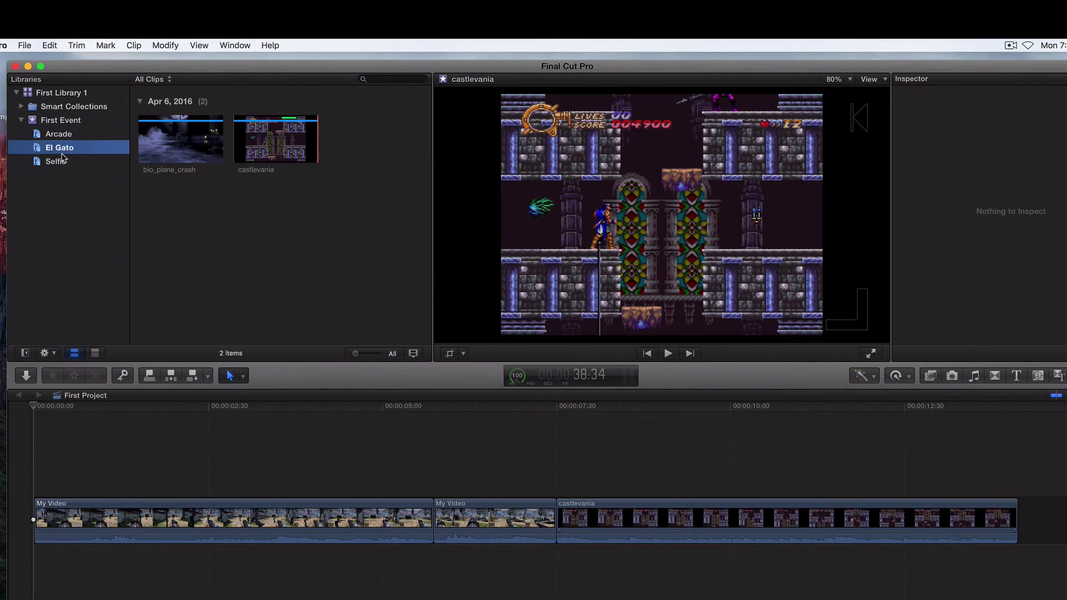
left_click(60, 162)
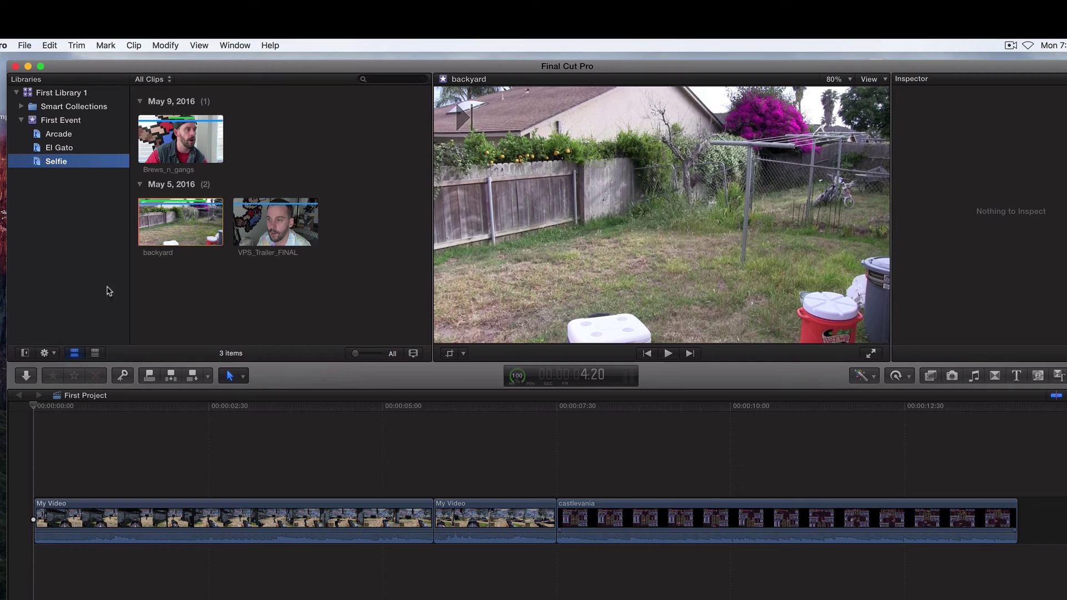
Open the keyword editor for the castlevania clip to view its El Gato keyword
left_click(120, 379)
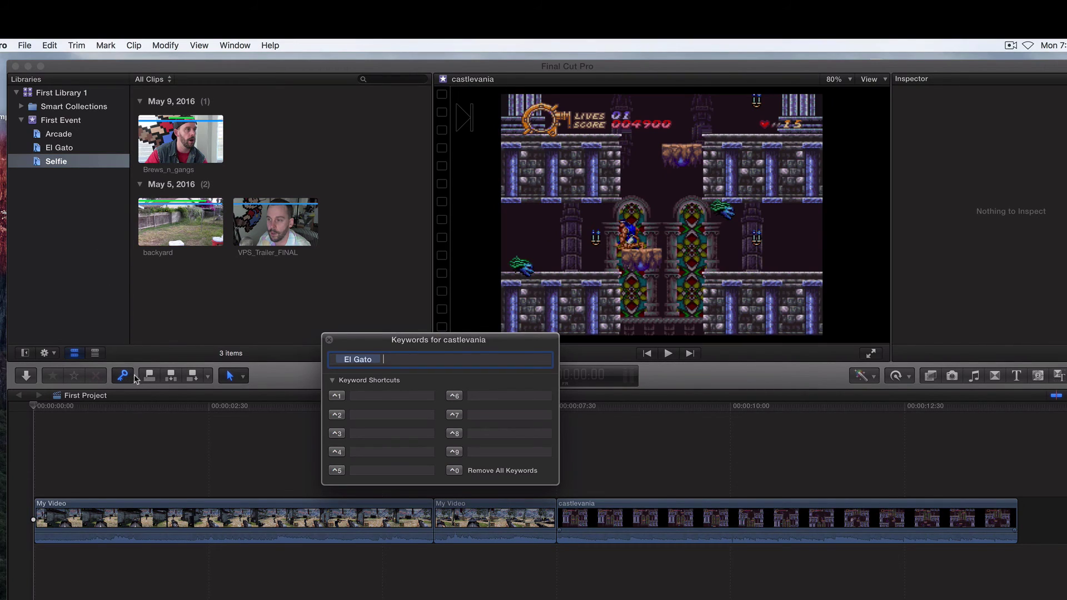